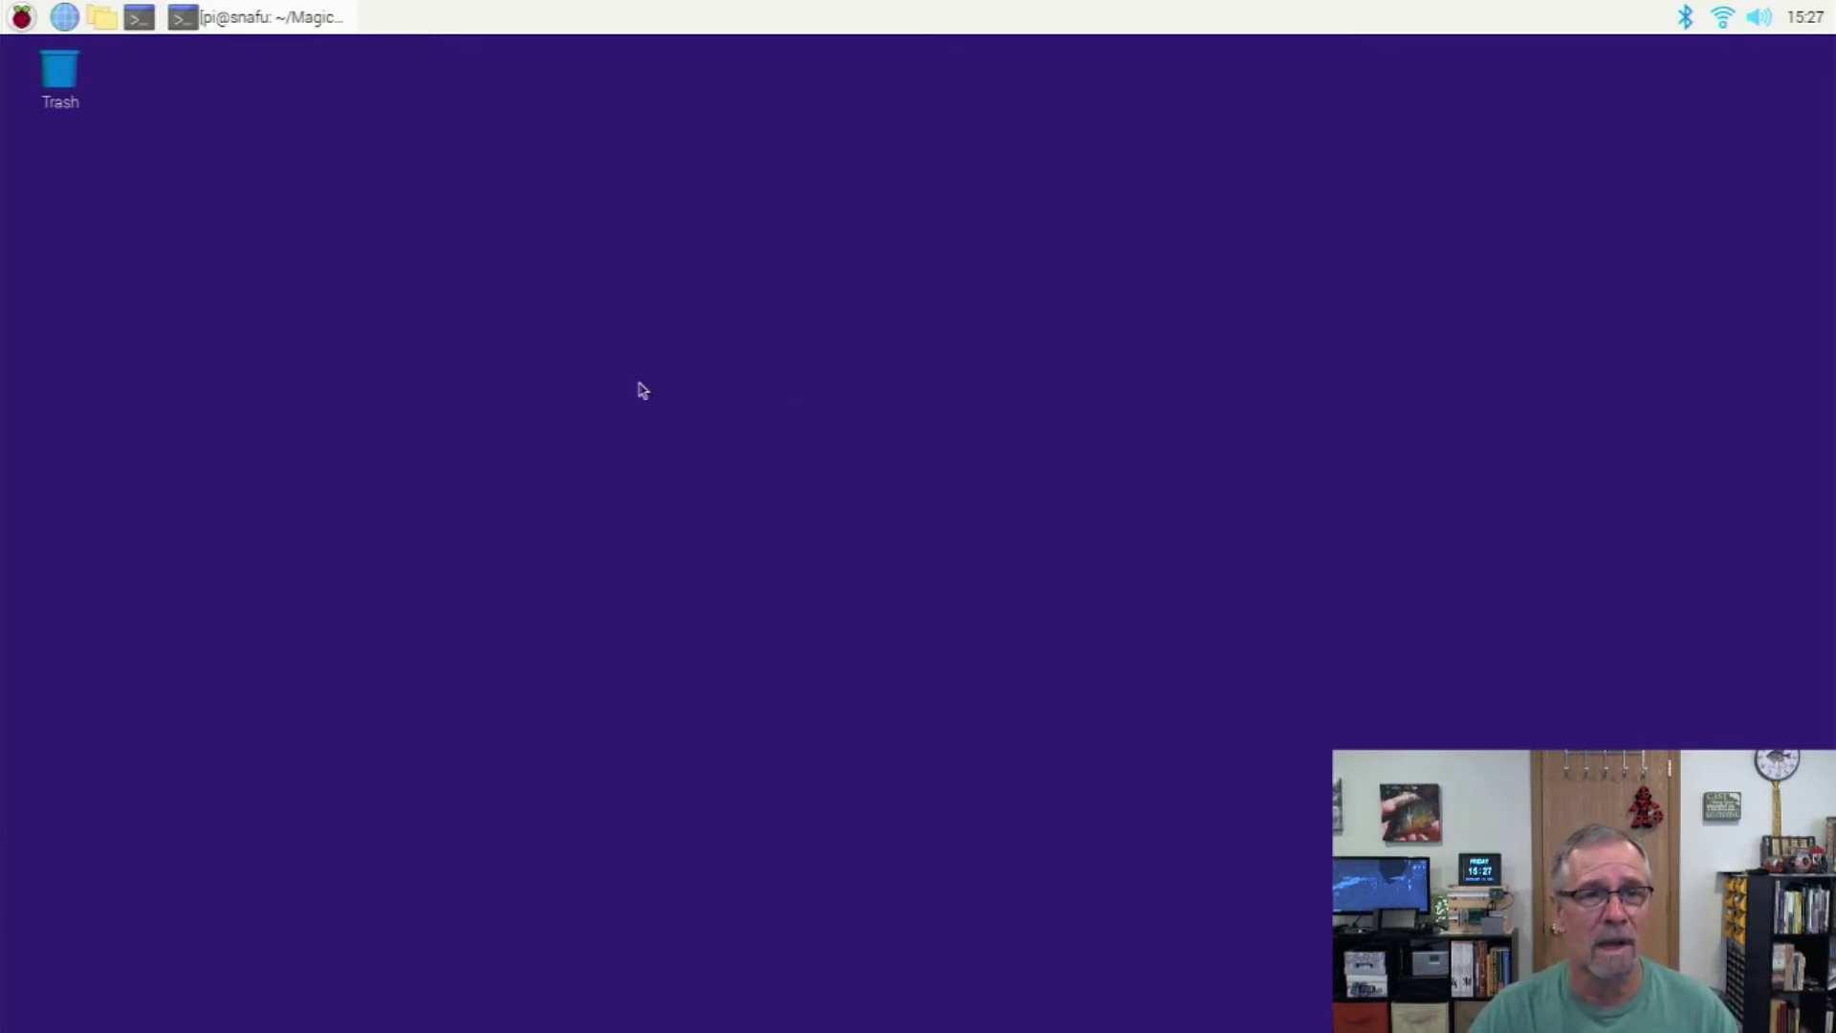
Open a new LXTerminal window and clear the stray characters from the prompt.
click(145, 13)
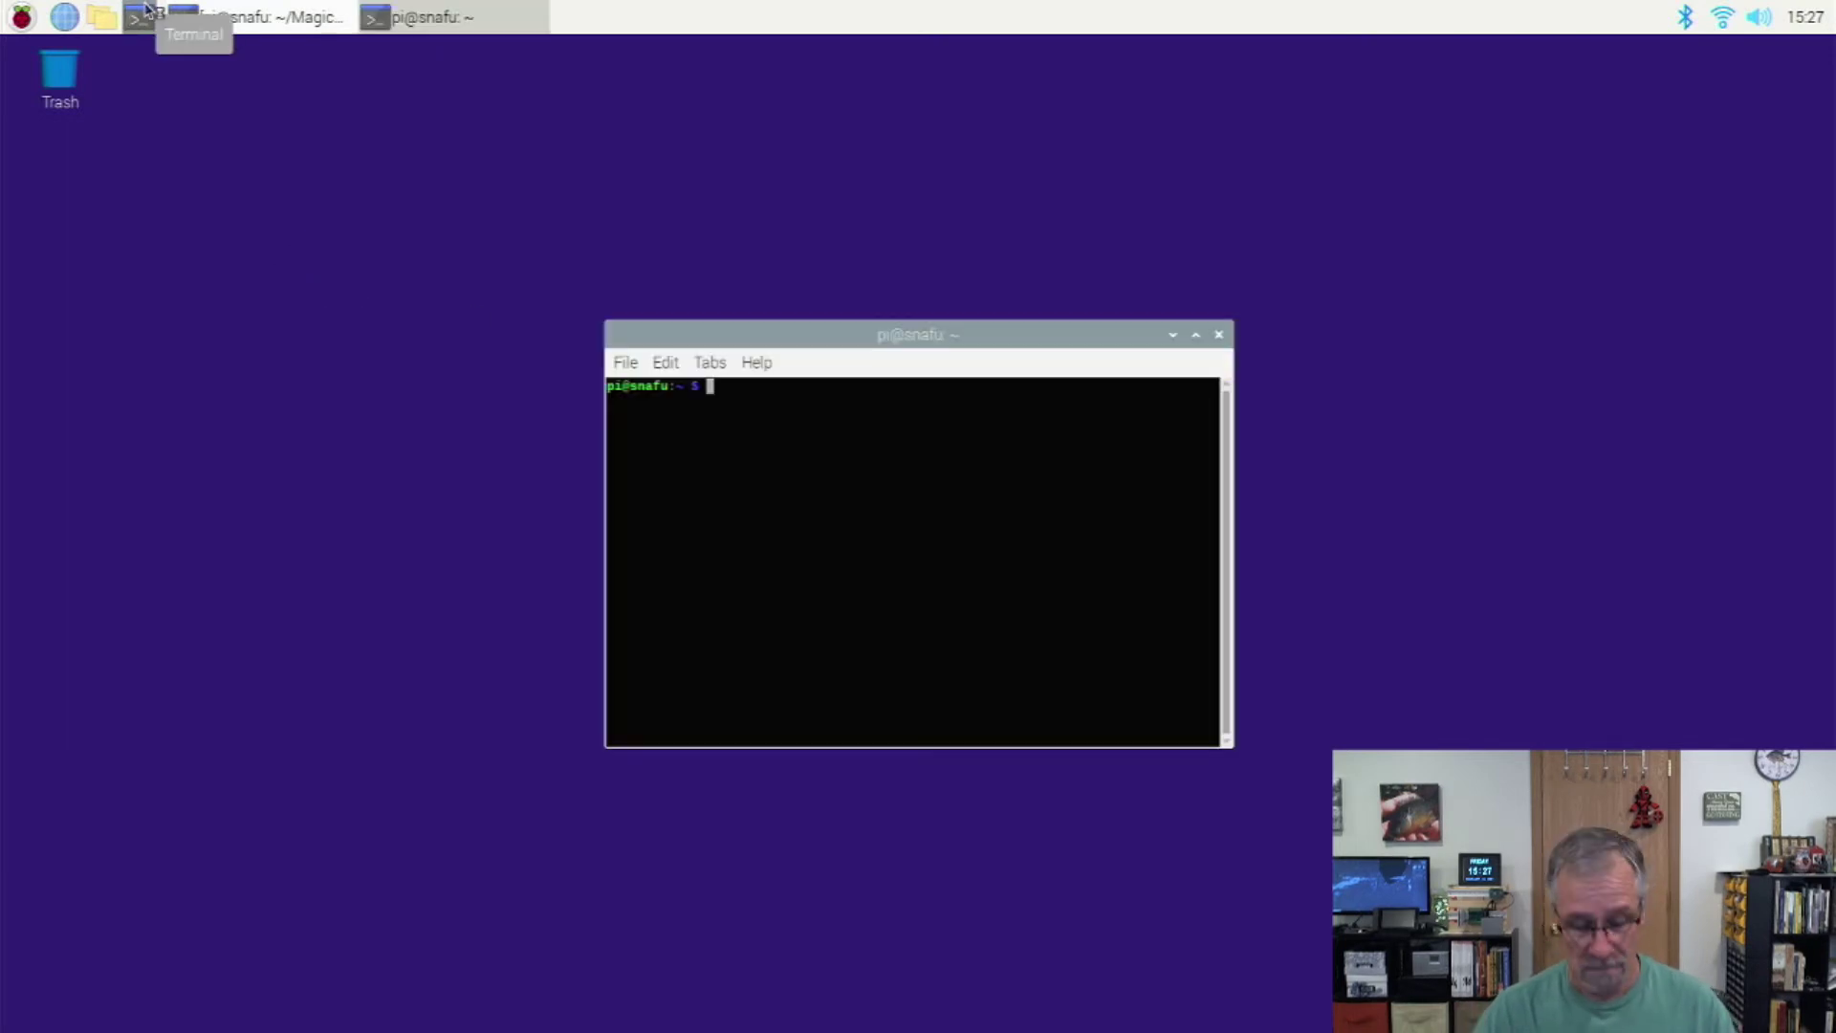
text(=======)
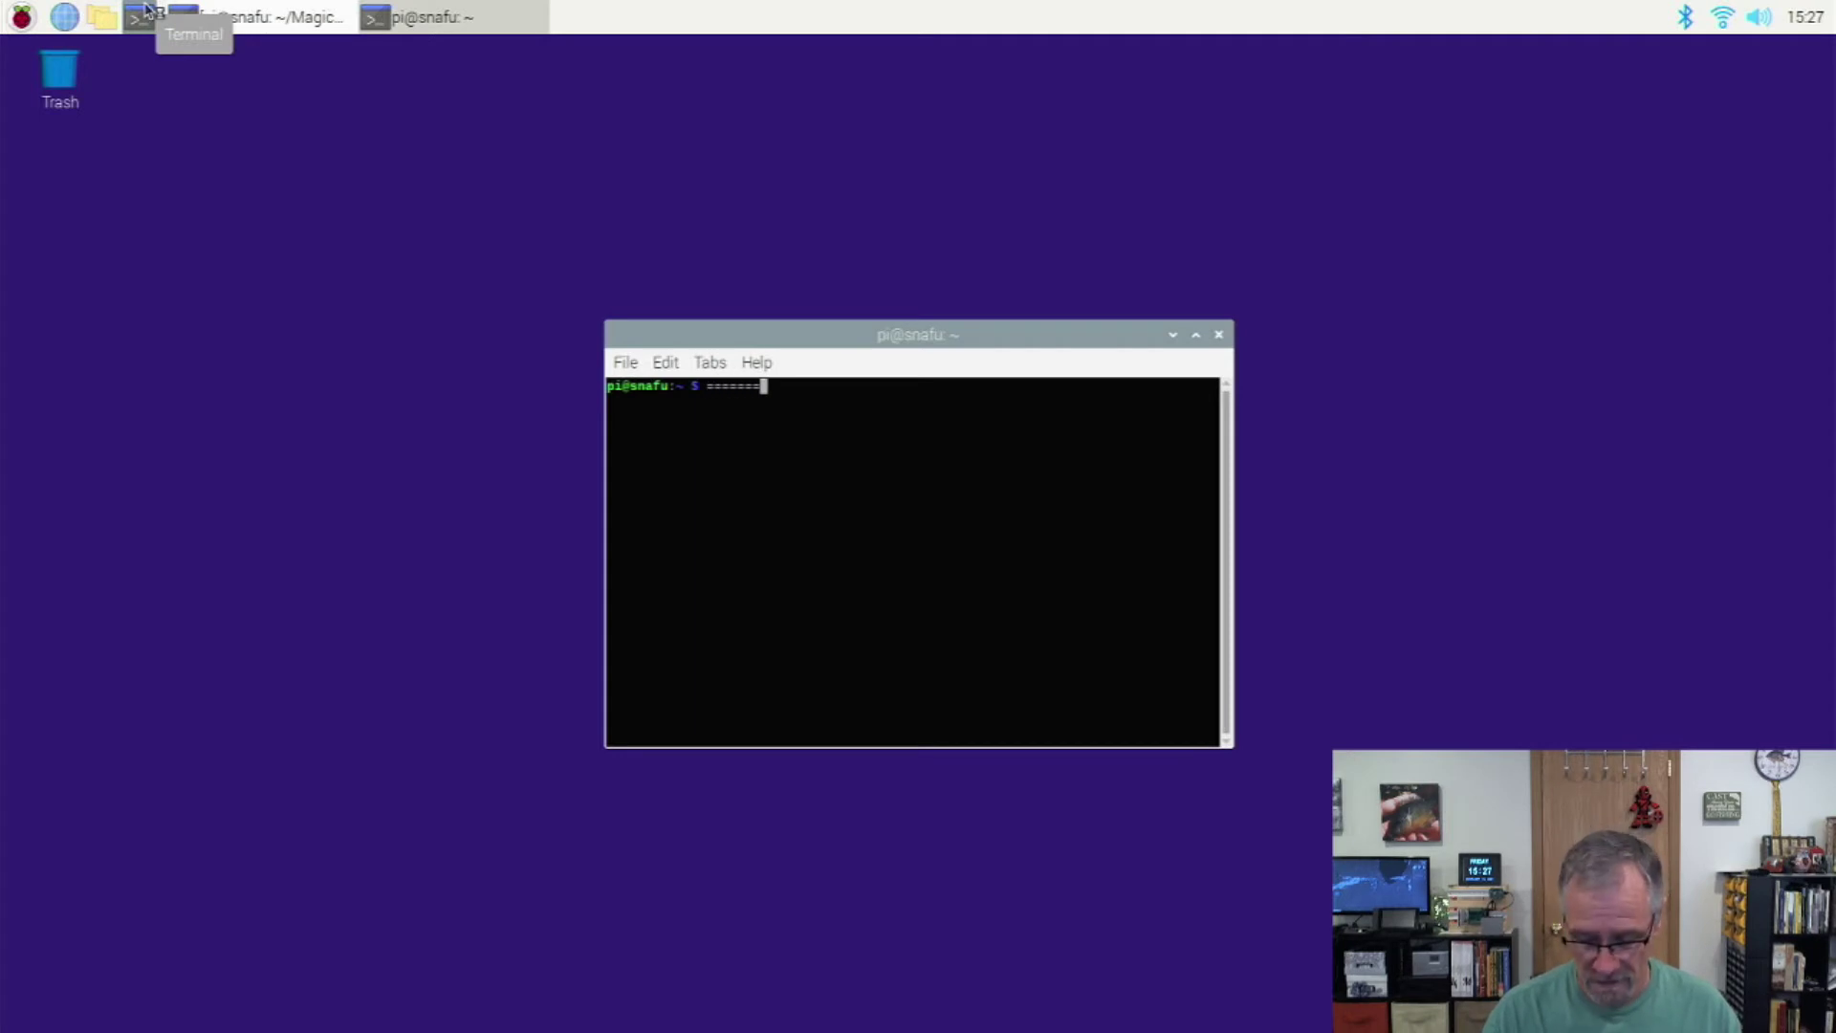
key(BackSpace)
key(BackSpace)
key(BackSpace)
key(BackSpace)
key(BackSpace)
key(BackSpace)
key(BackSpace)
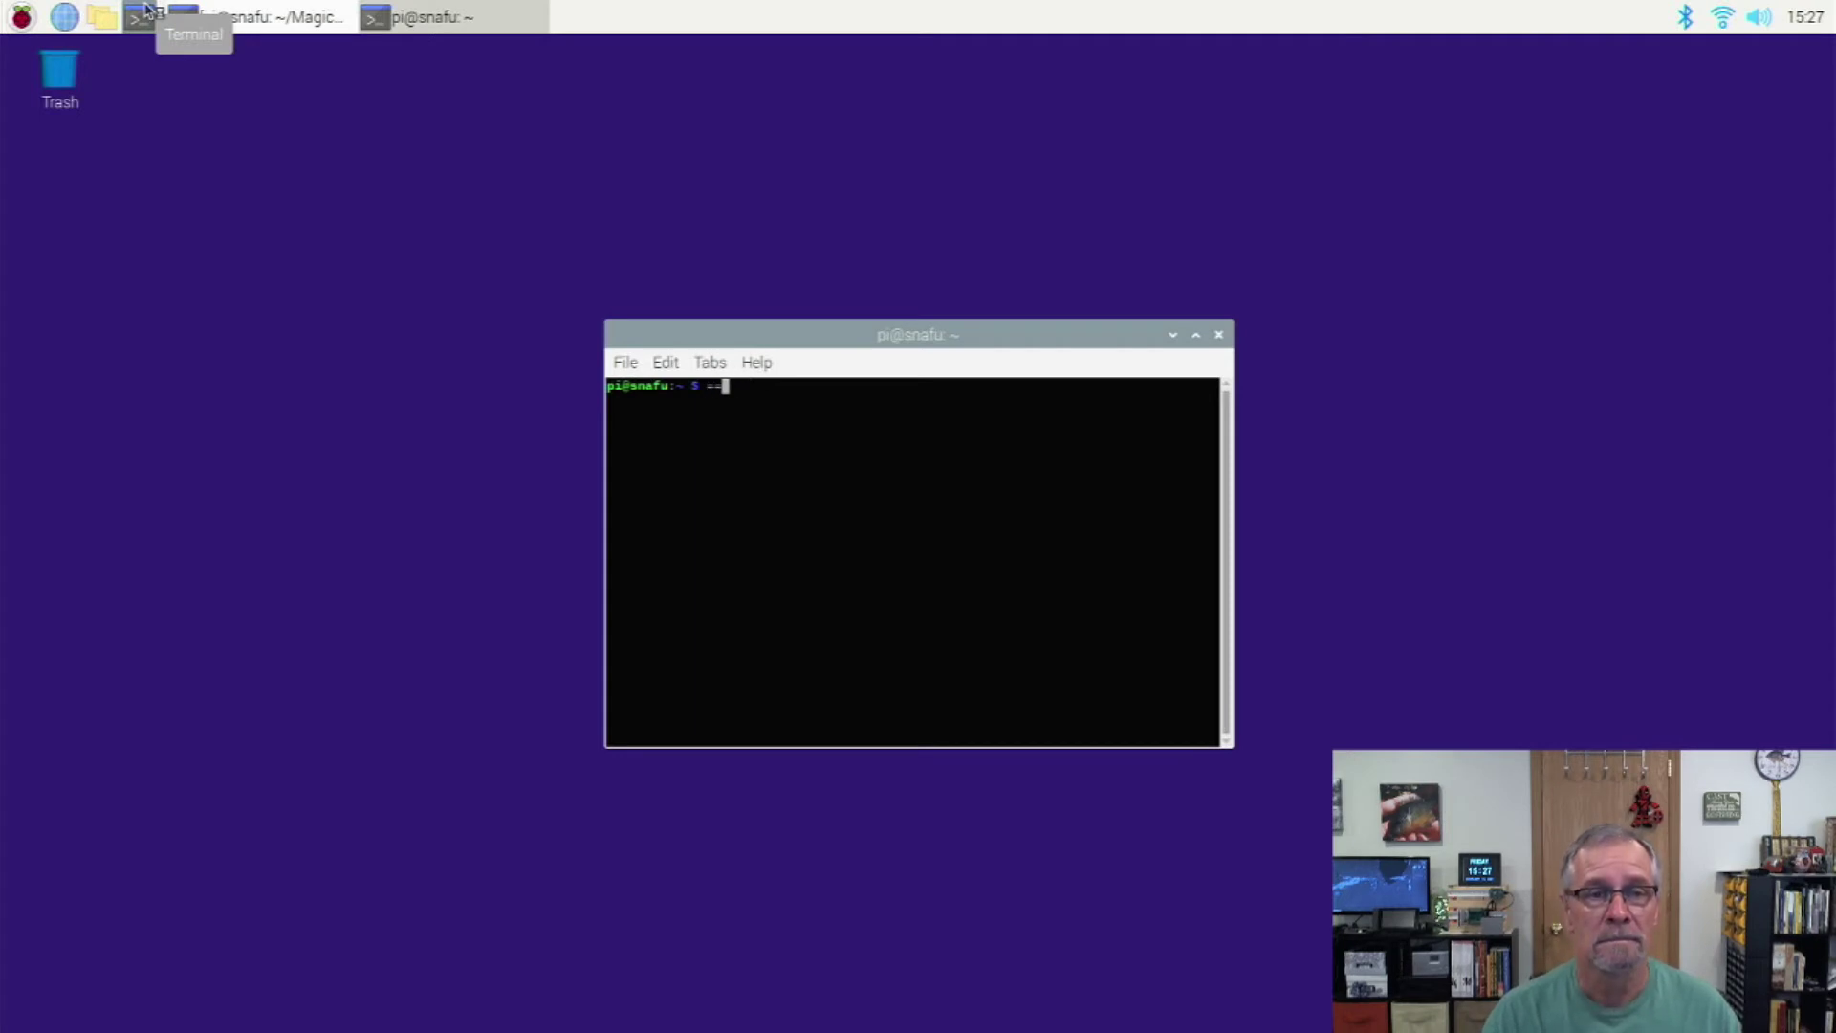
Enlarge the terminal text two sizes, move the window up-left, and begin typing 'sudo nao'.
key(ctrl+plus)
key(ctrl+plus)
key(ctrl+plus)
key(ctrl+plus)
key(ctrl+plus)
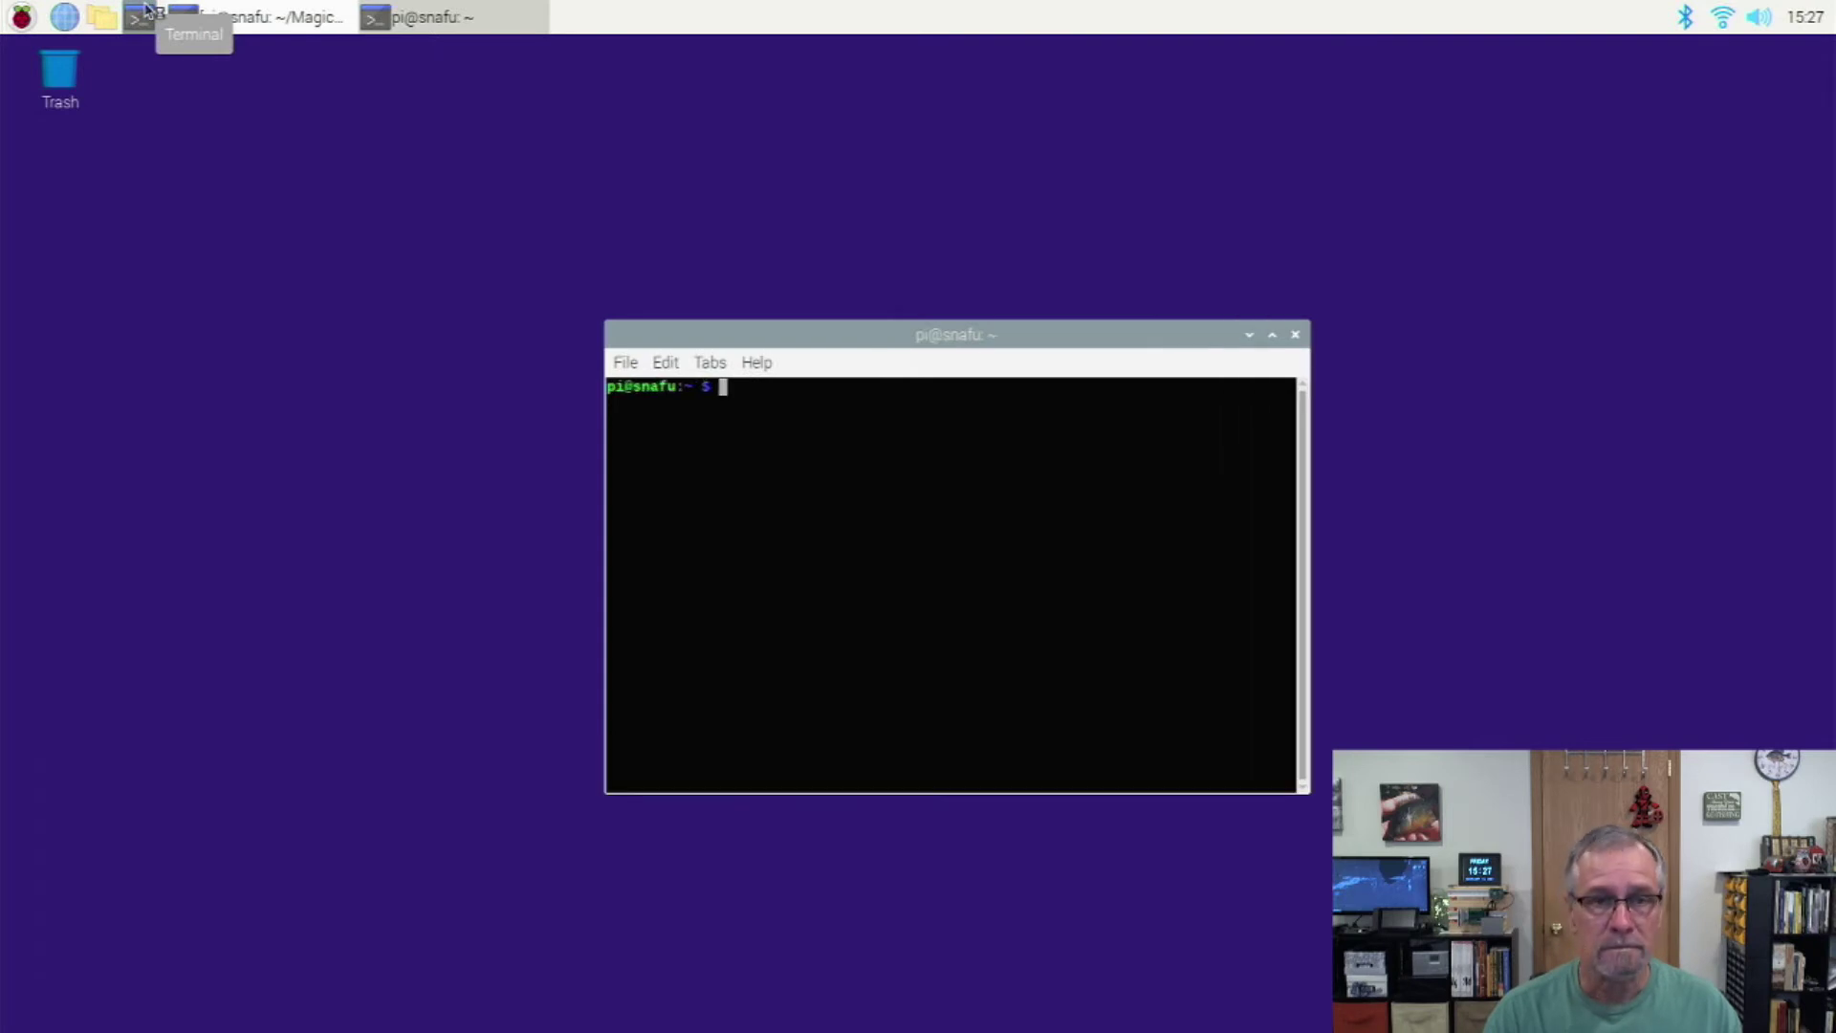
key(ctrl+plus)
key(ctrl+plus)
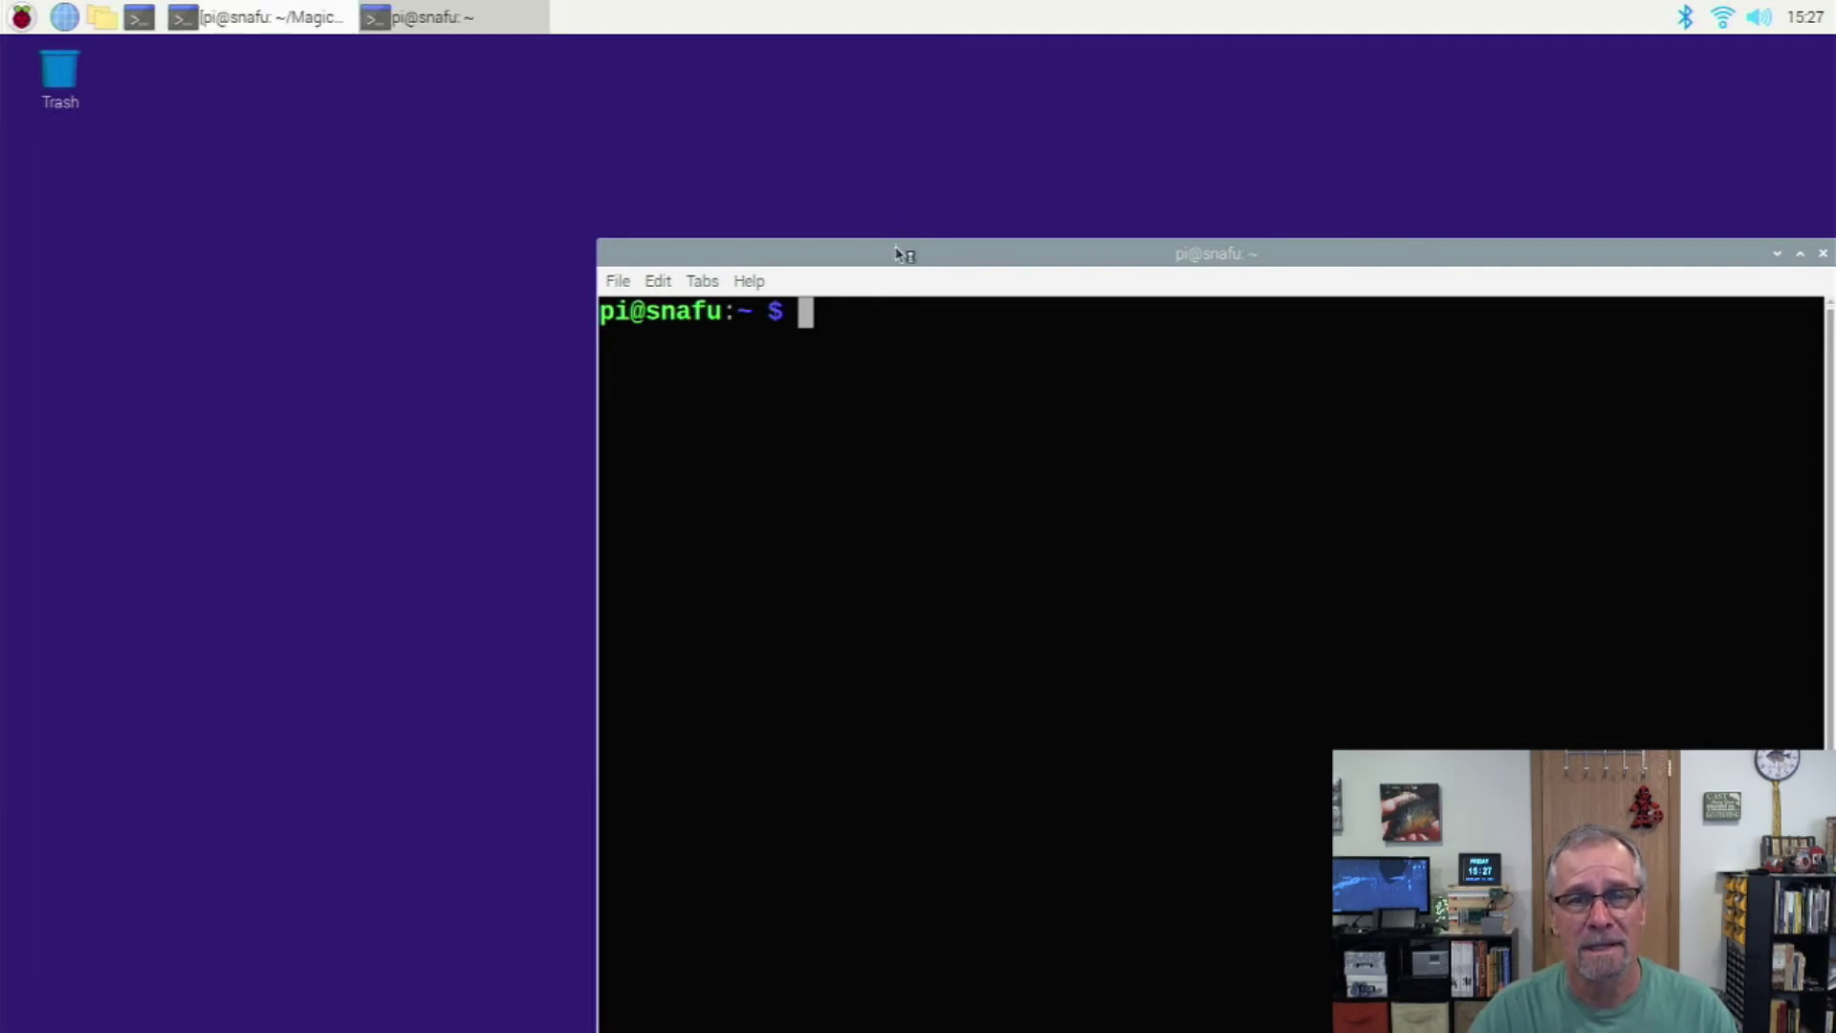
drag(895, 247, 600, 156)
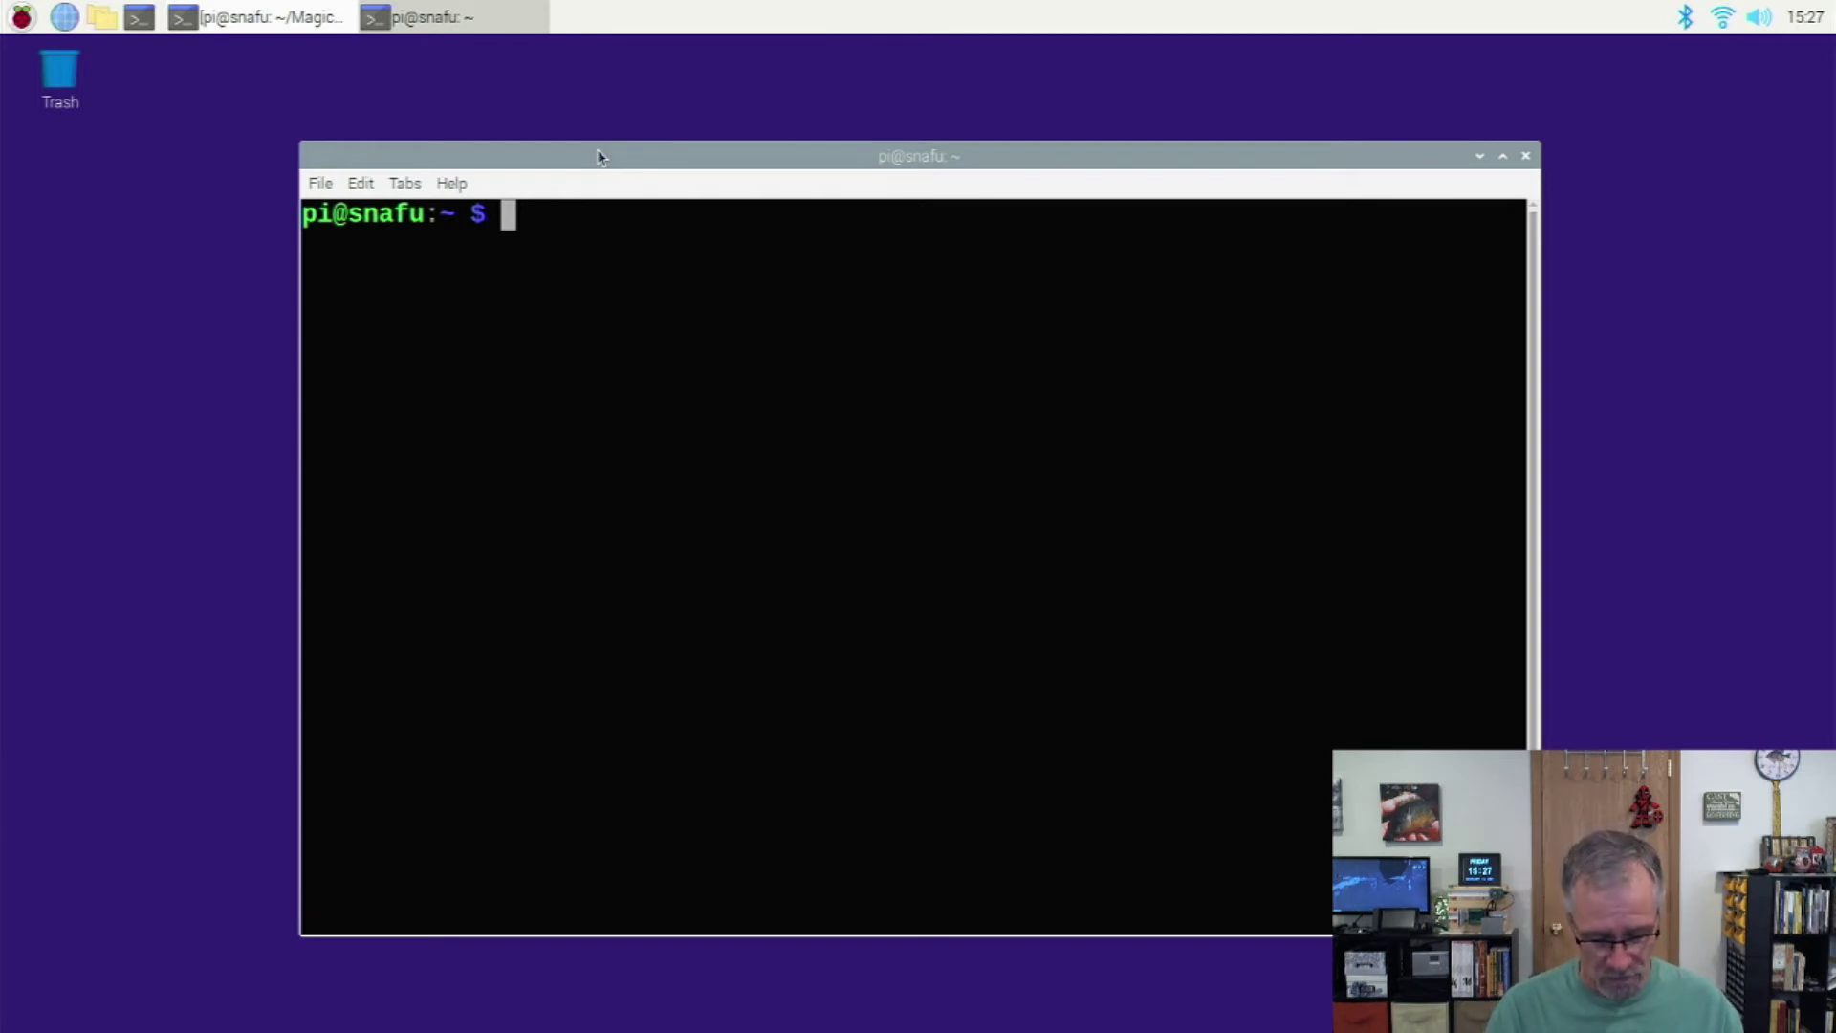
text(sudo nao)
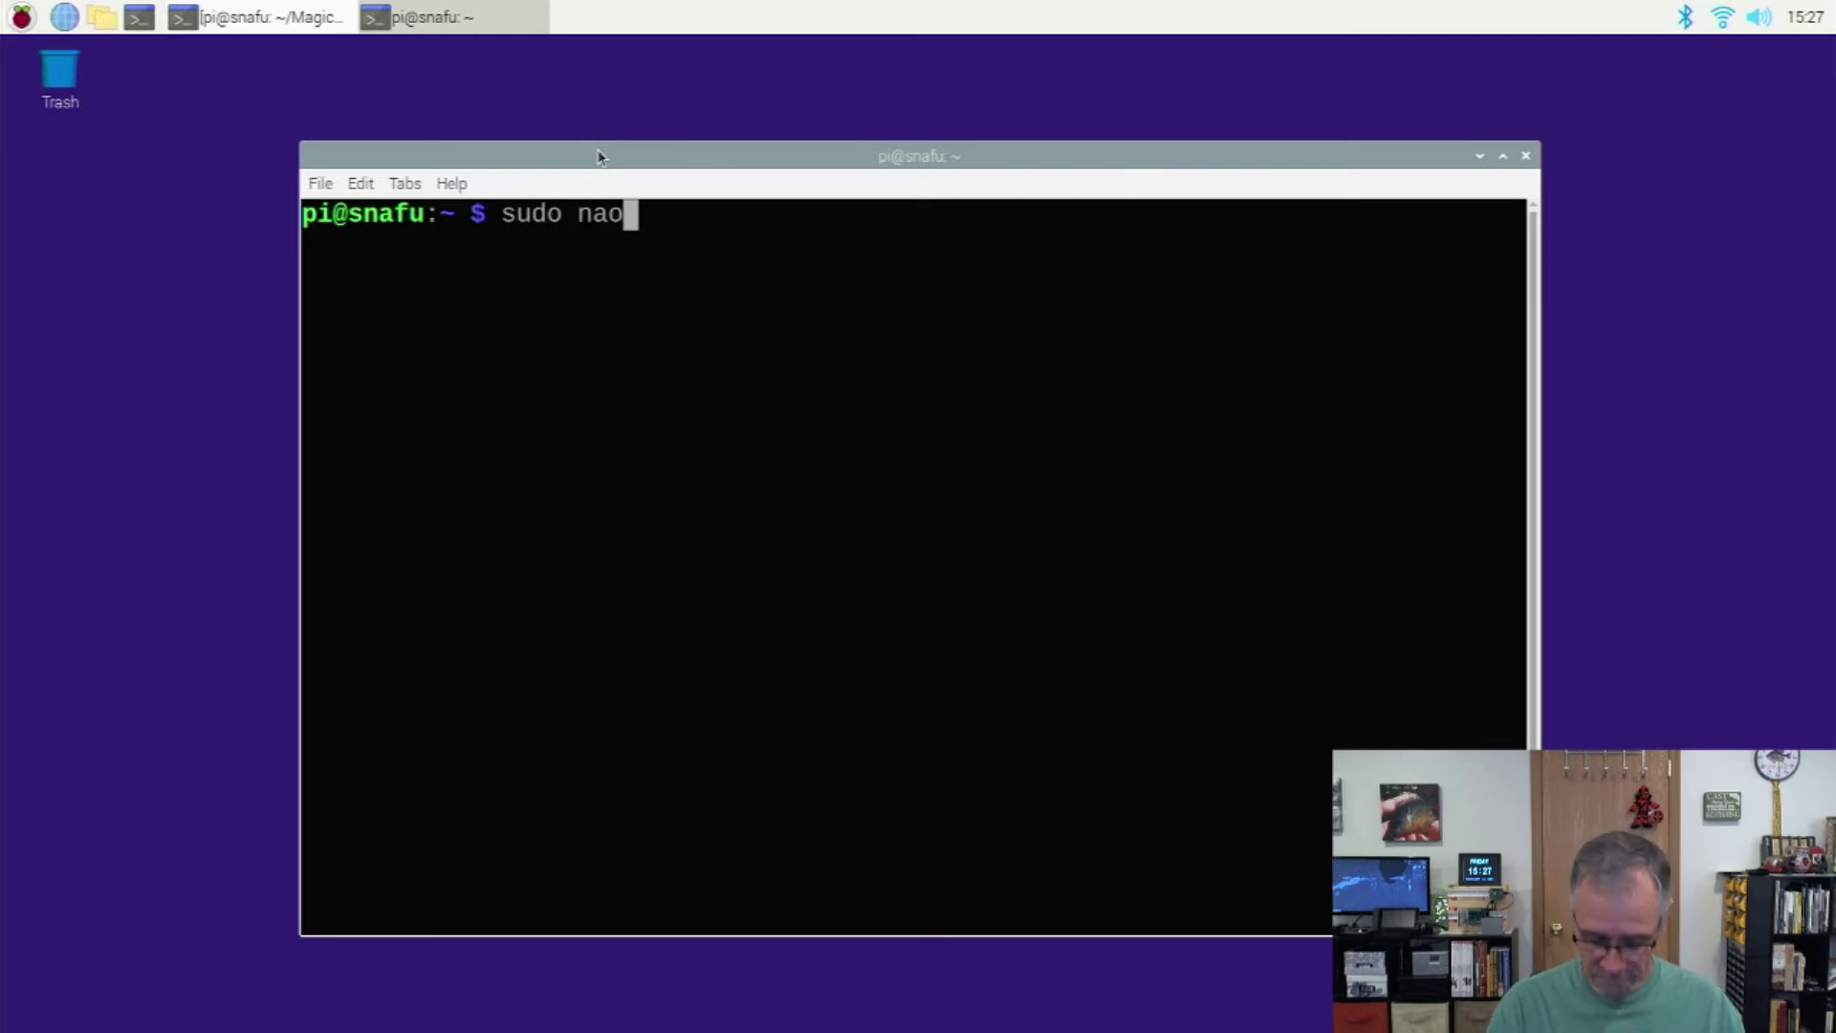
Fix the typo and run 'sudo nano /etc/hosts' to edit the hosts file as root.
key(BackSpace)
text(no)
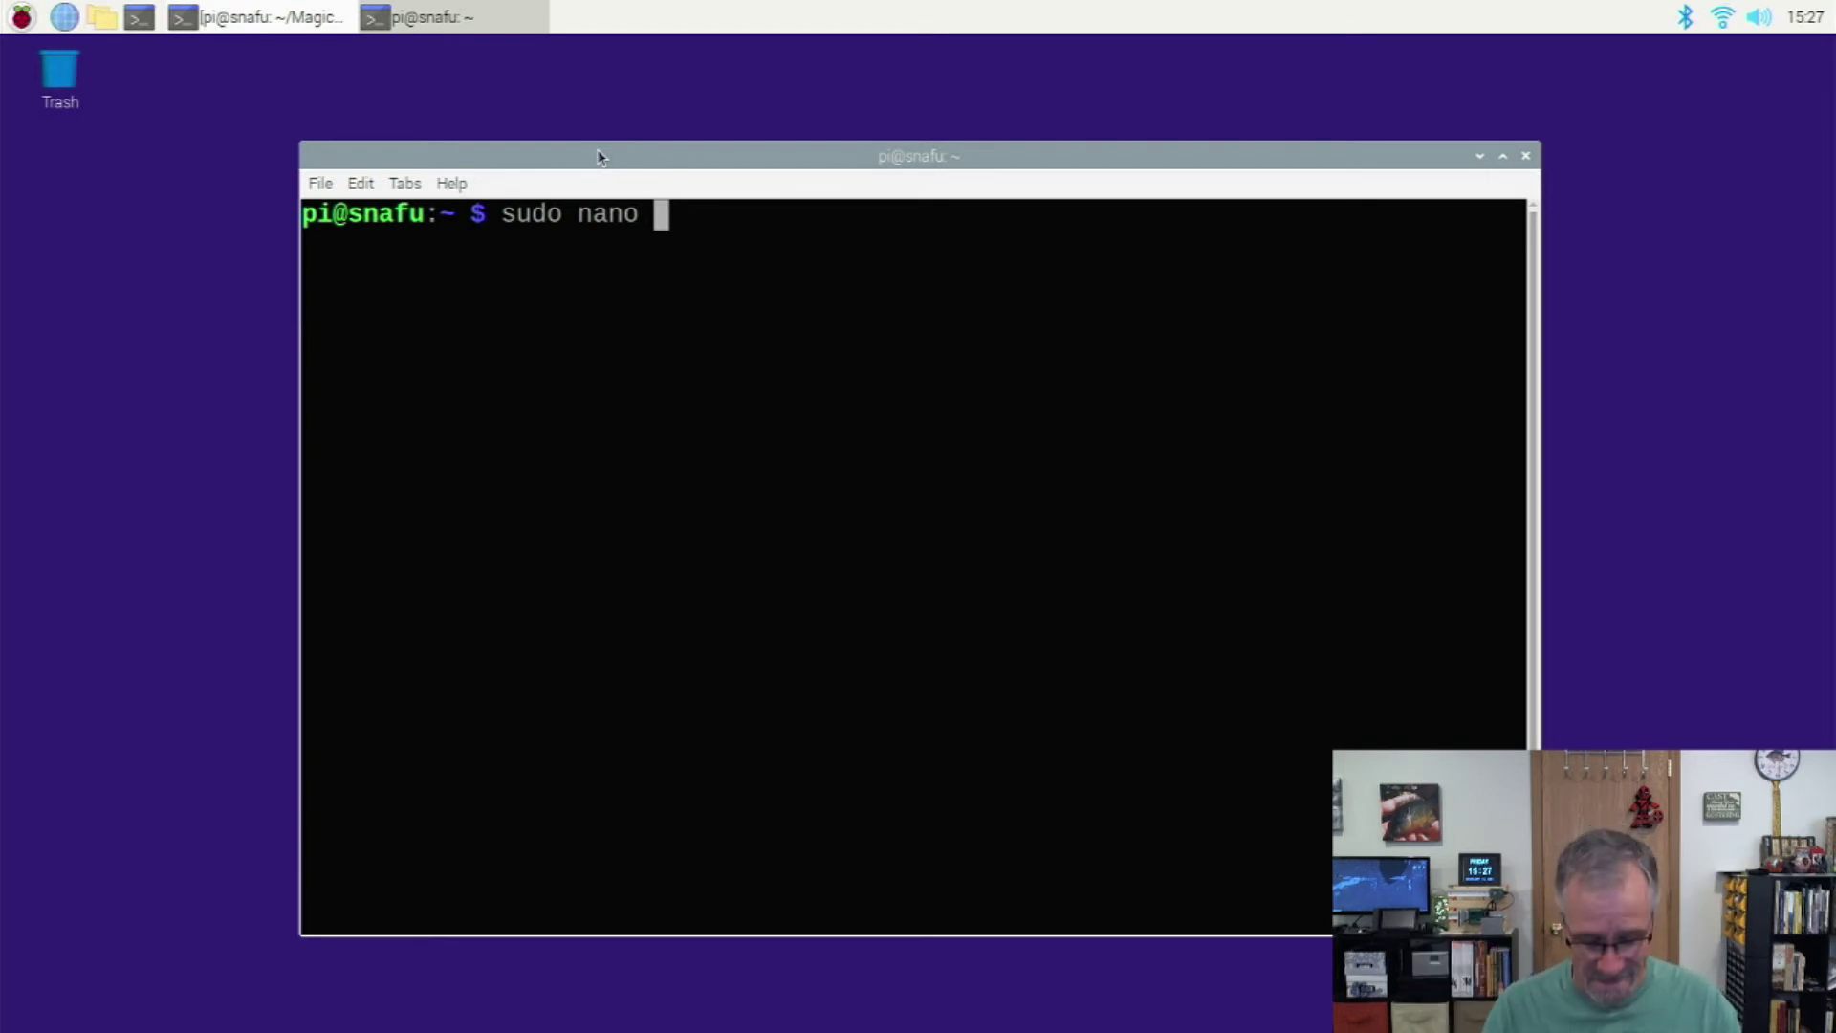
text(/e)
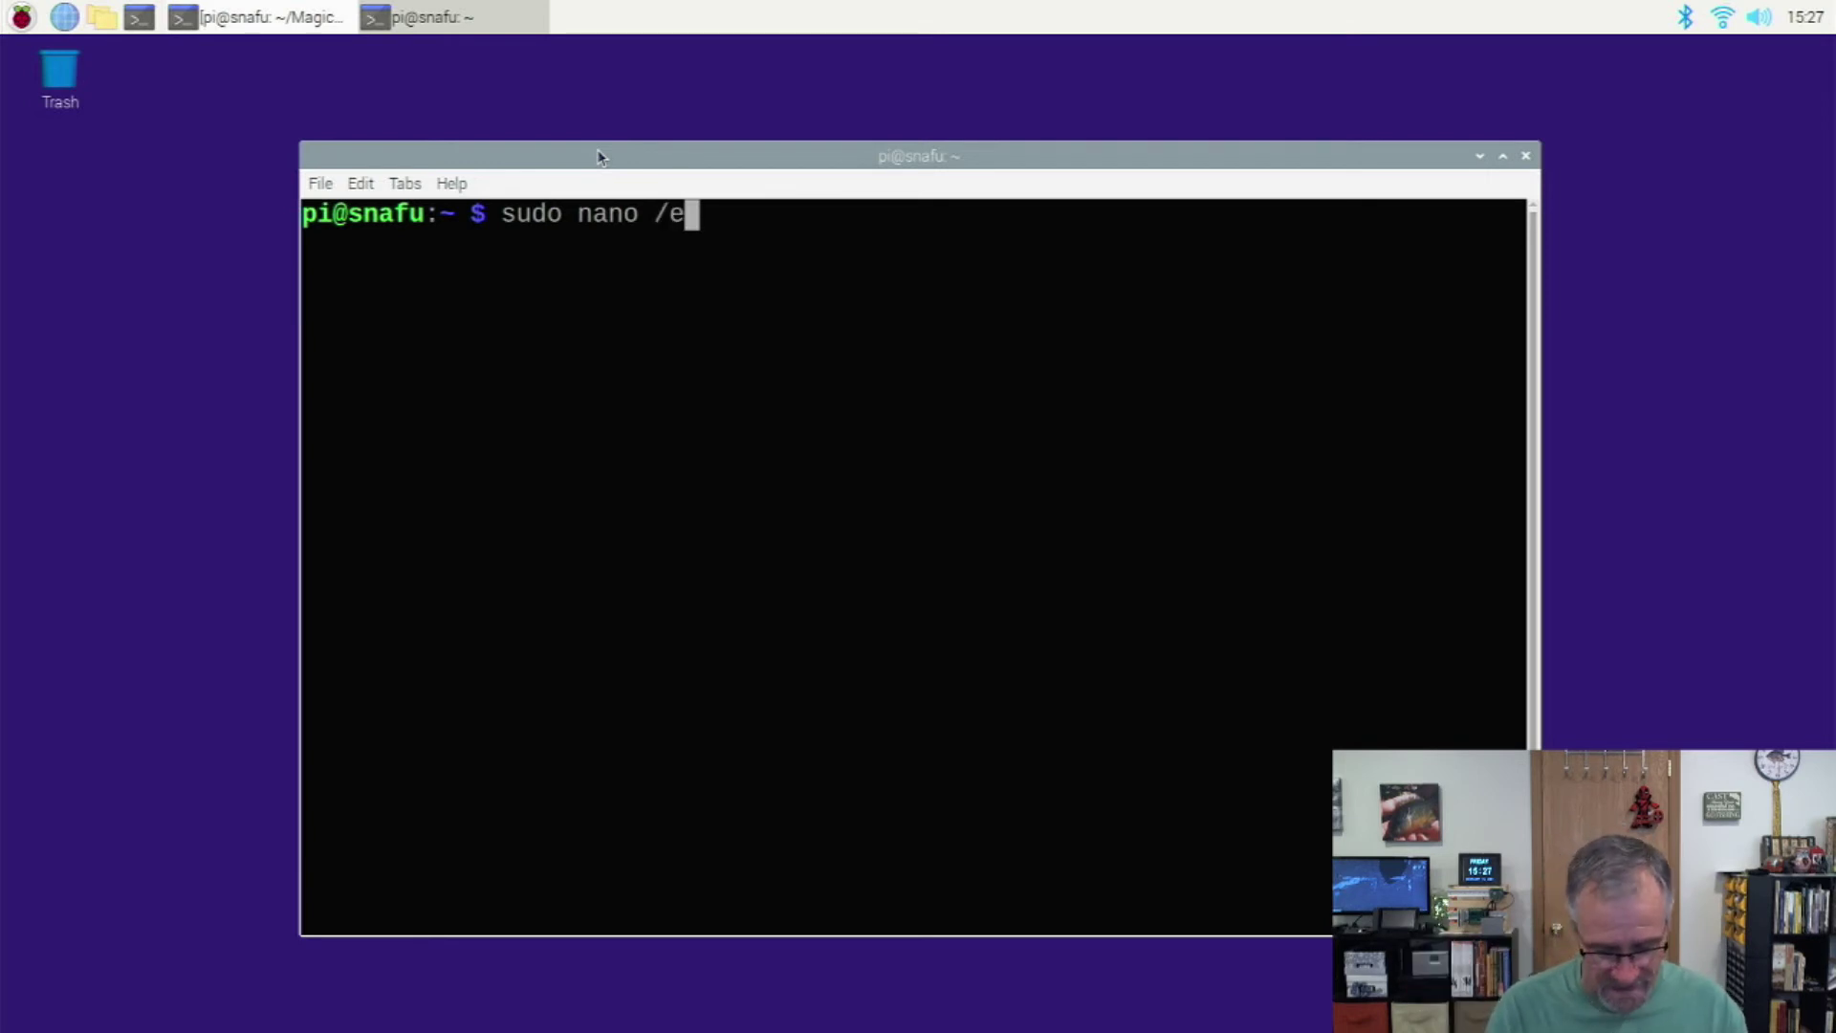
text(tc/hos)
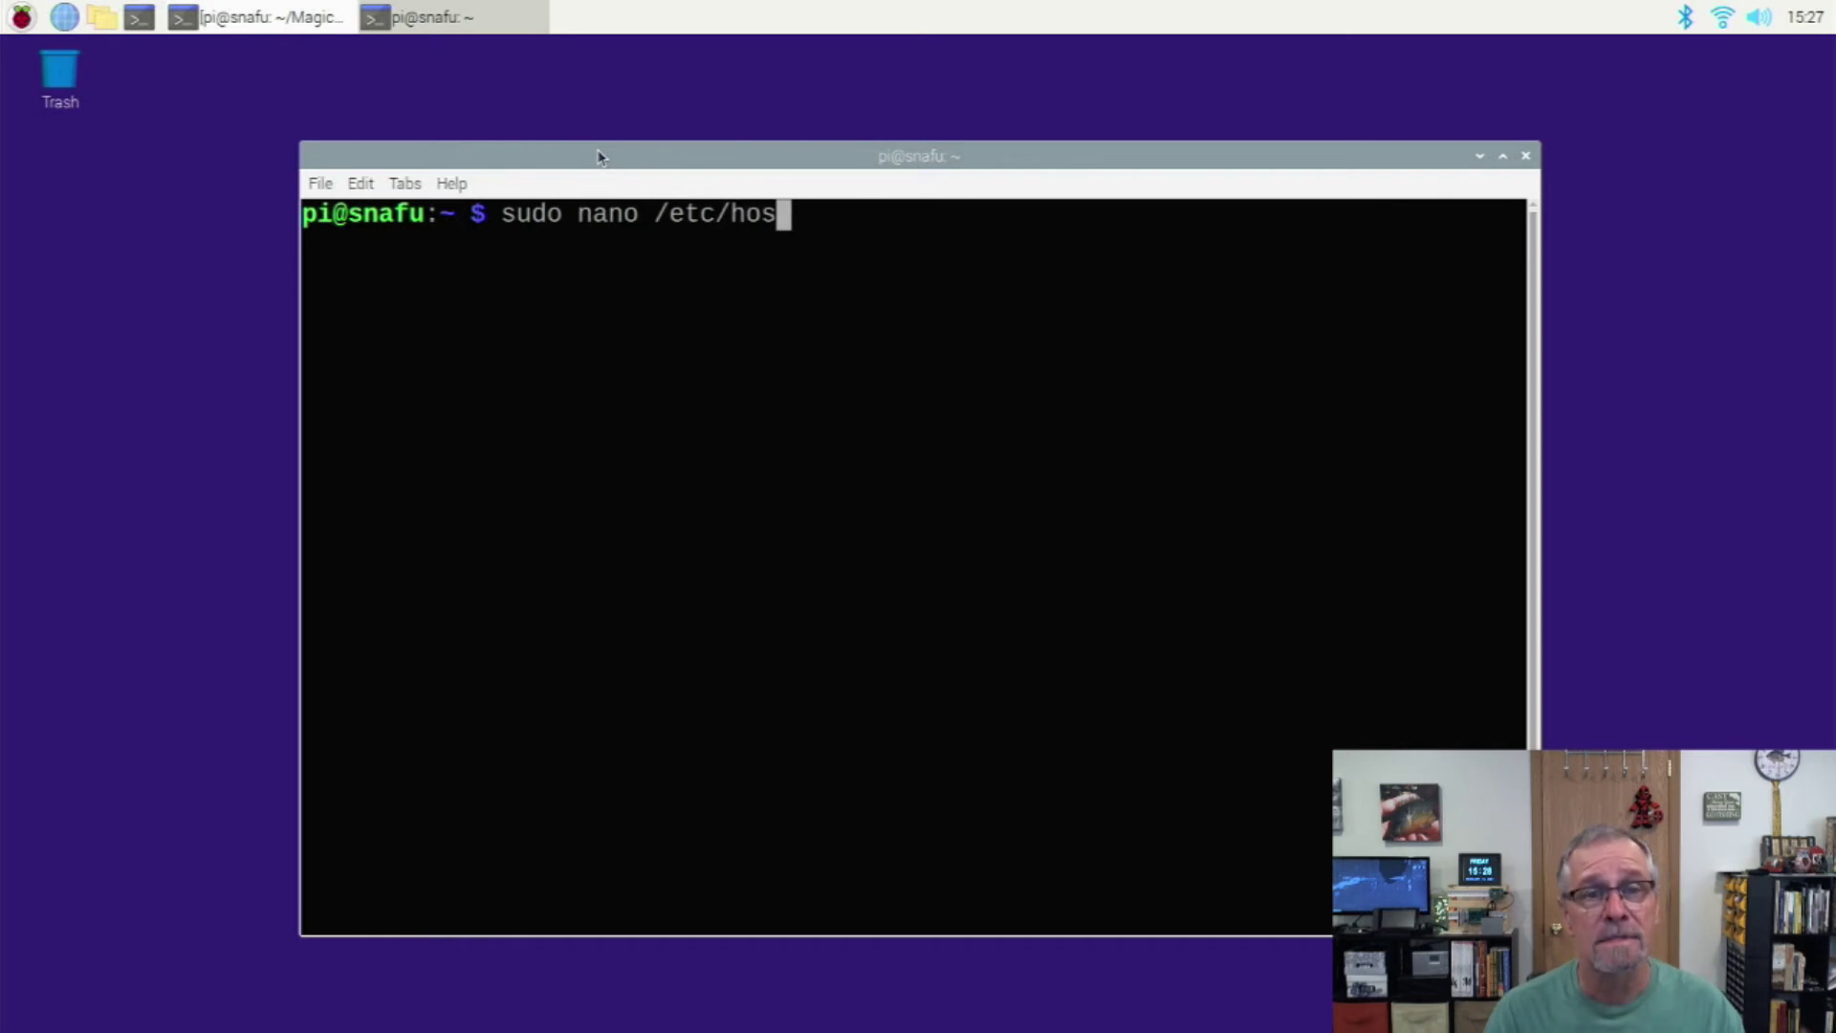
text(ts)
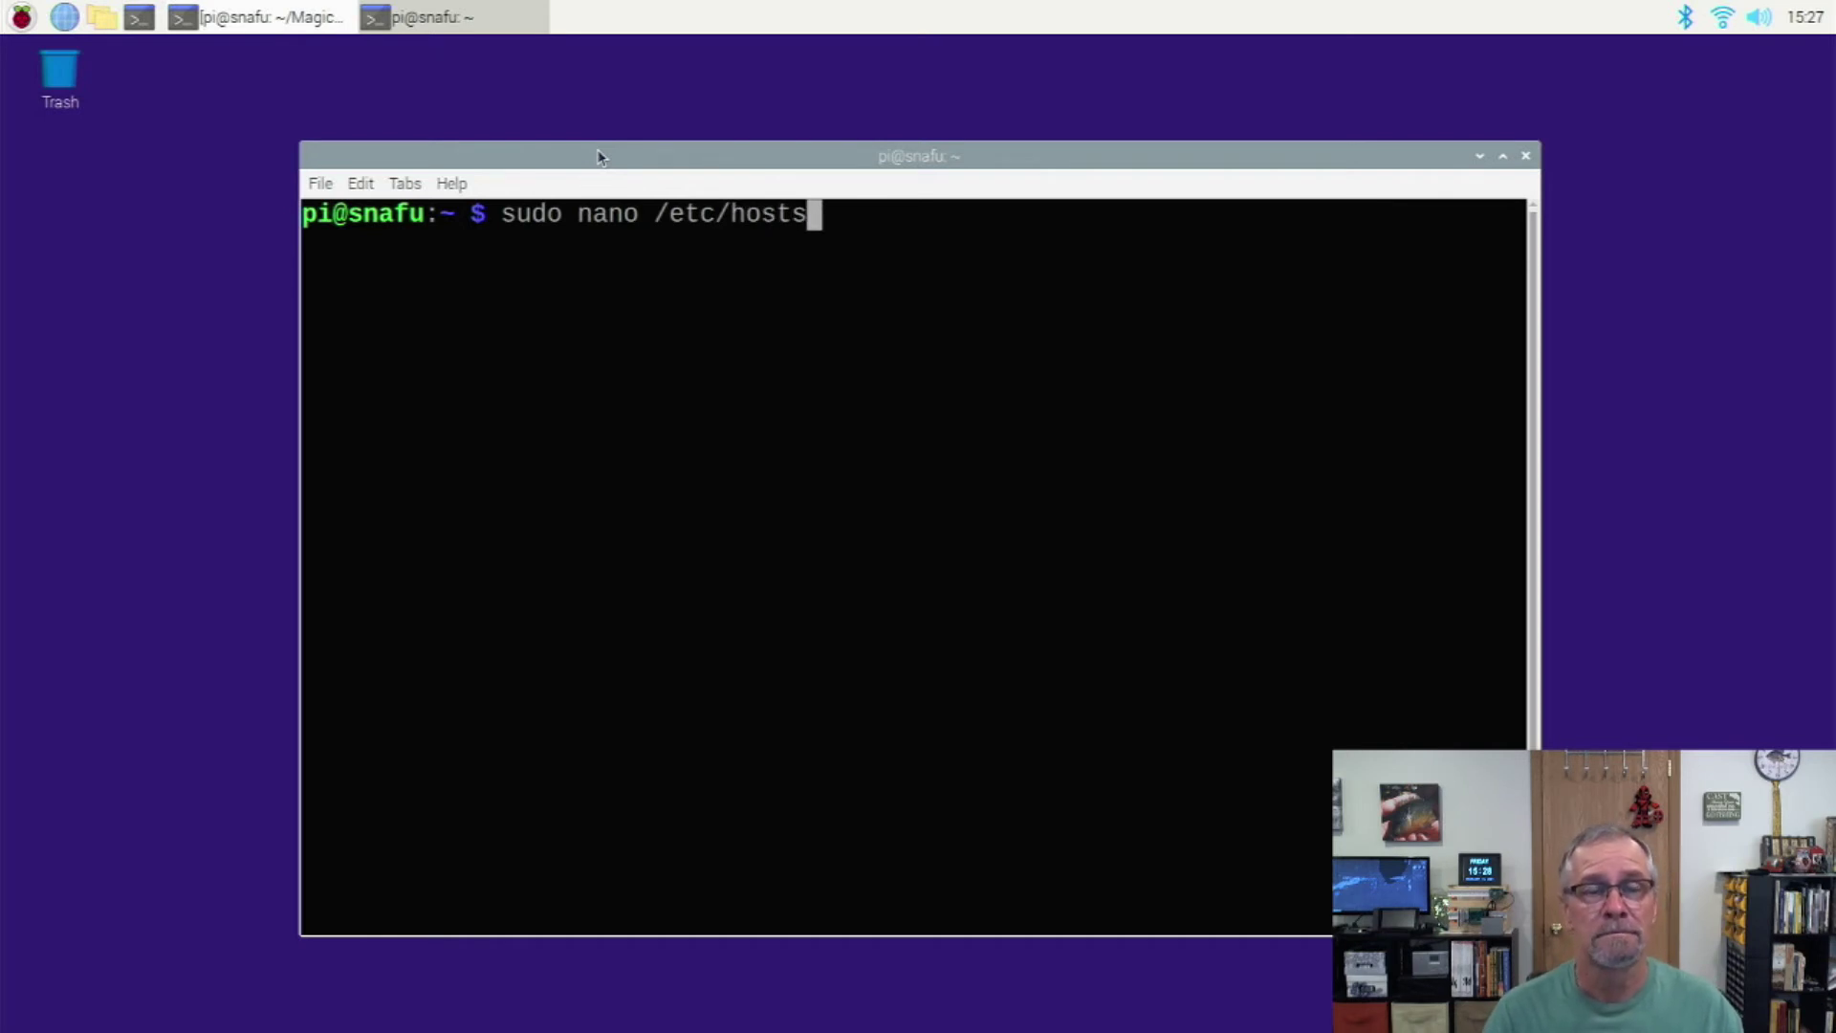
key(Return)
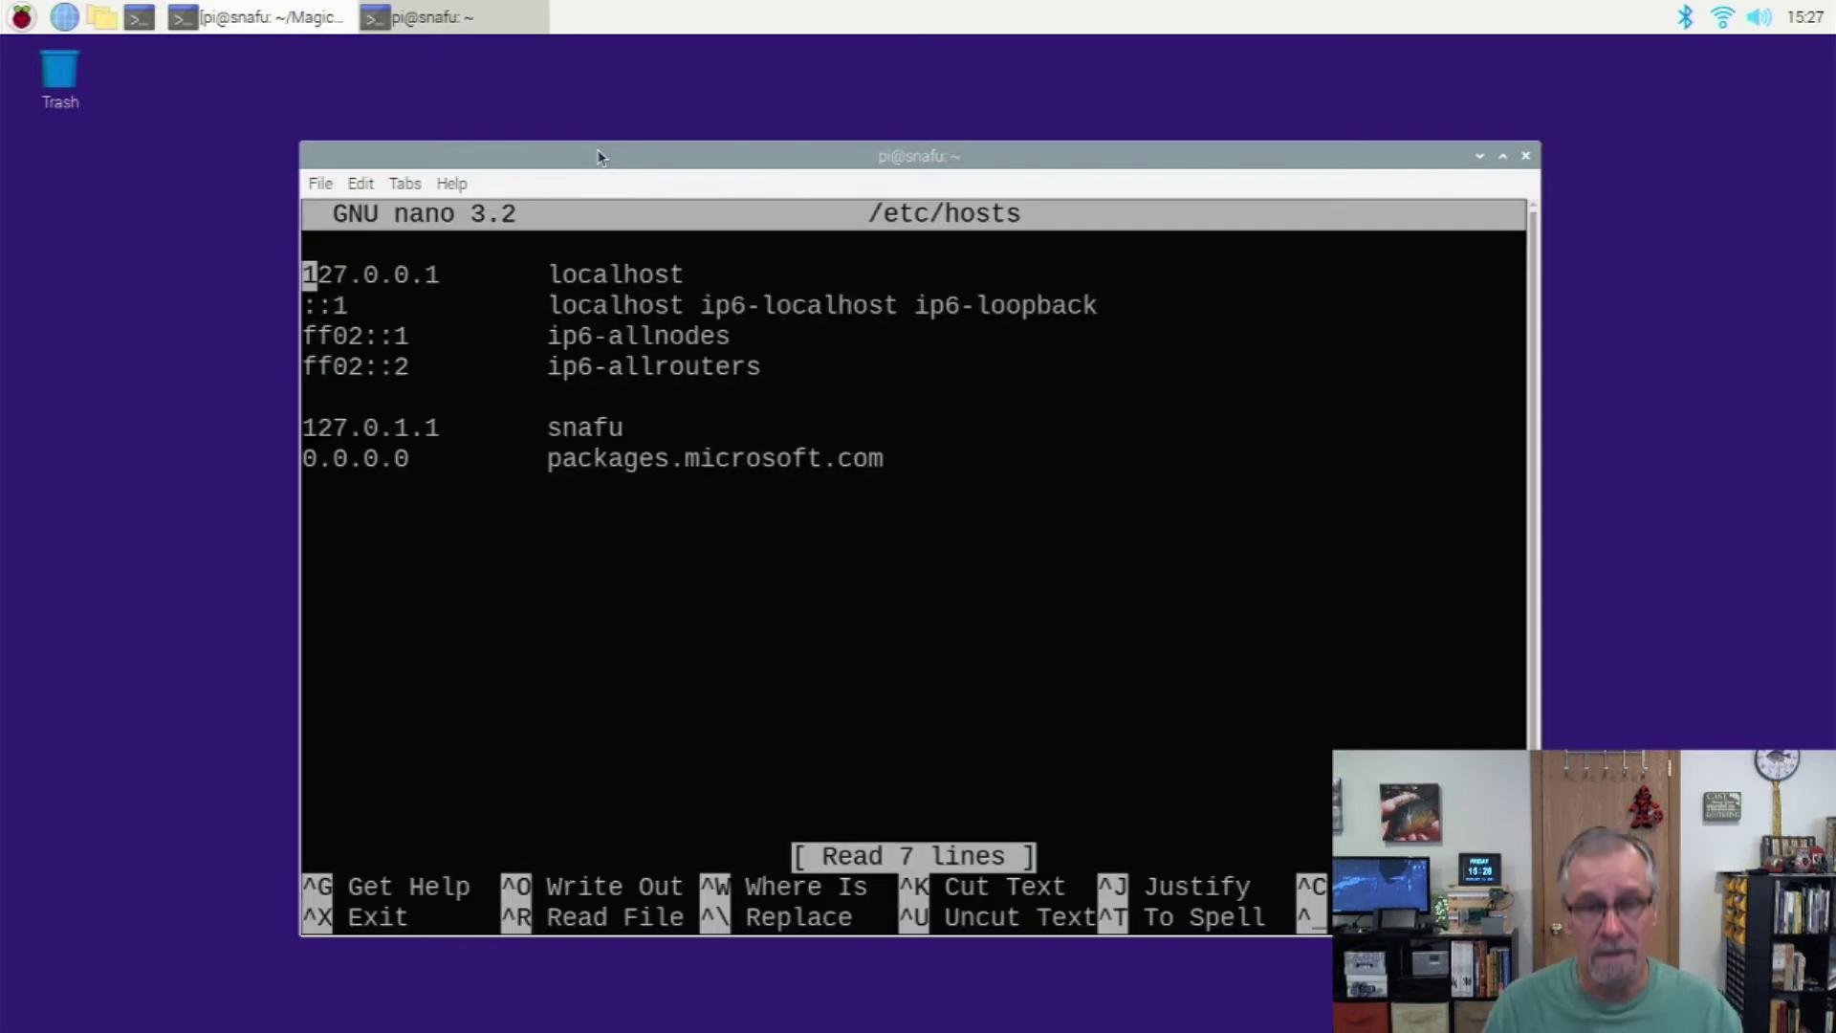
Move to the packages.microsoft.com hostname on the 0.0.0.0 line, then exit nano unchanged.
key(Down)
key(Down)
key(Down)
key(Down)
key(Down)
key(Down)
key(Down)
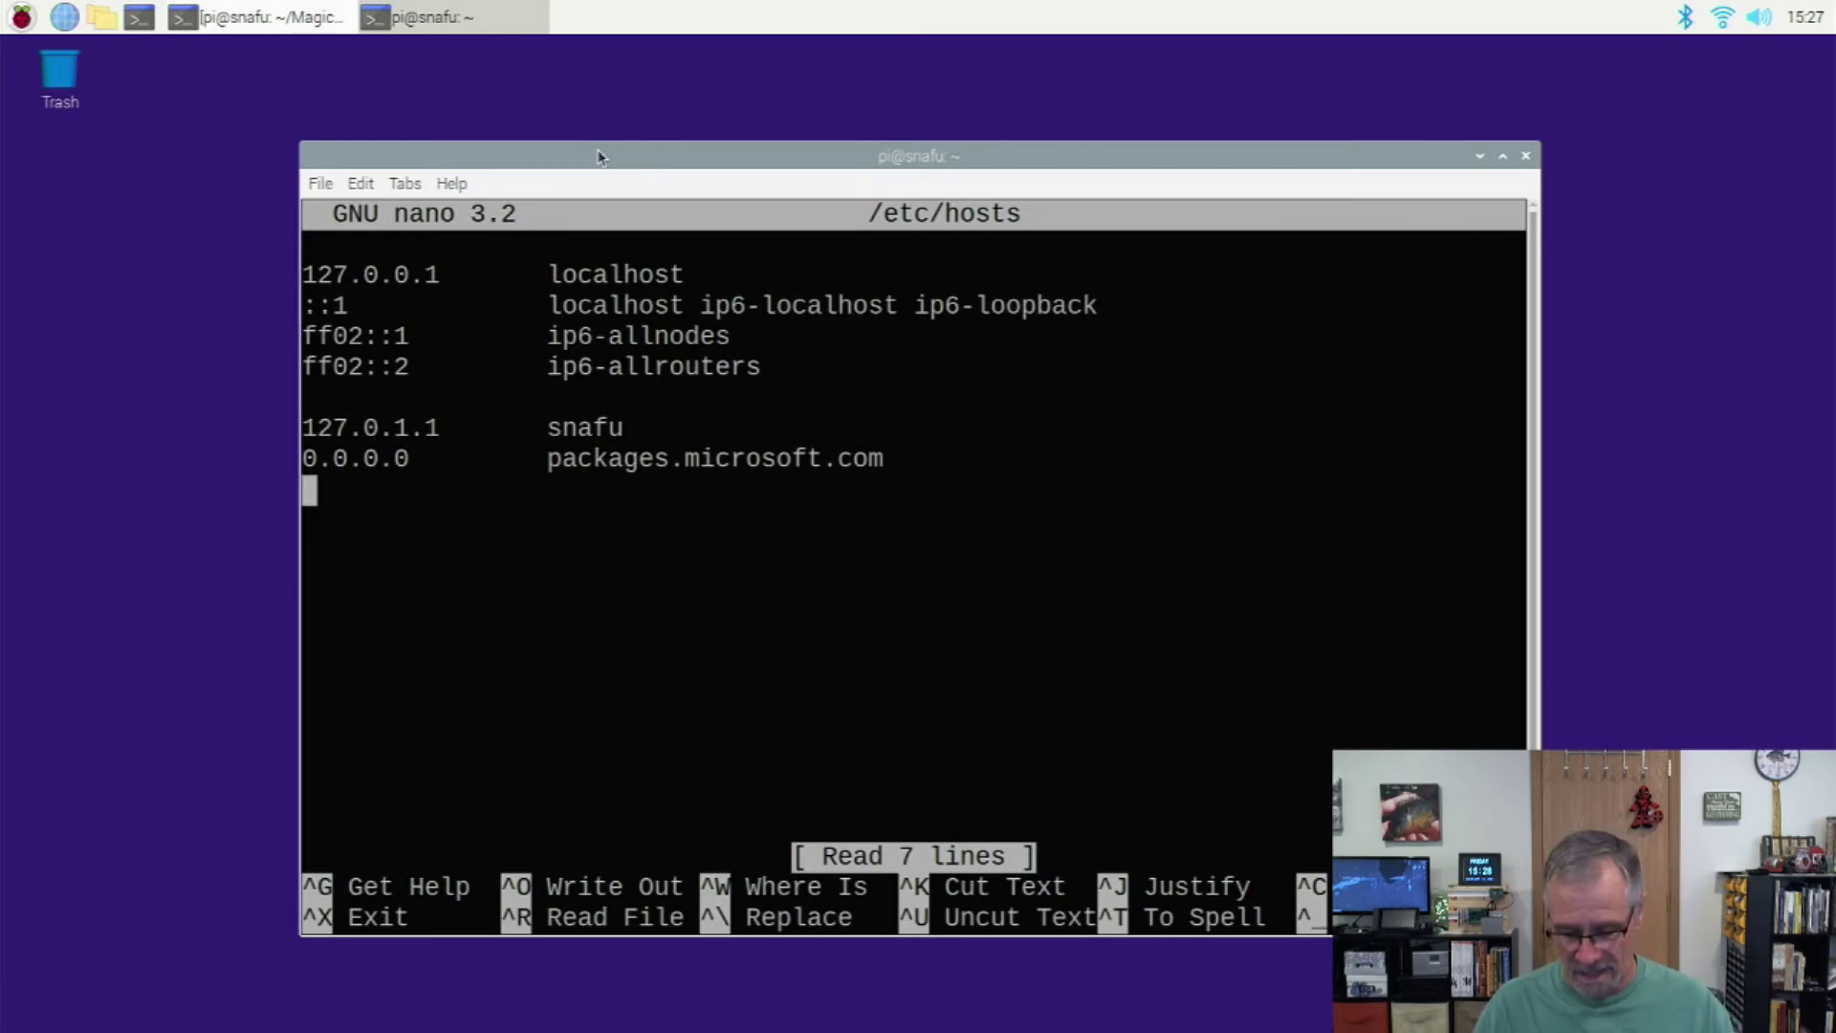
key(Up)
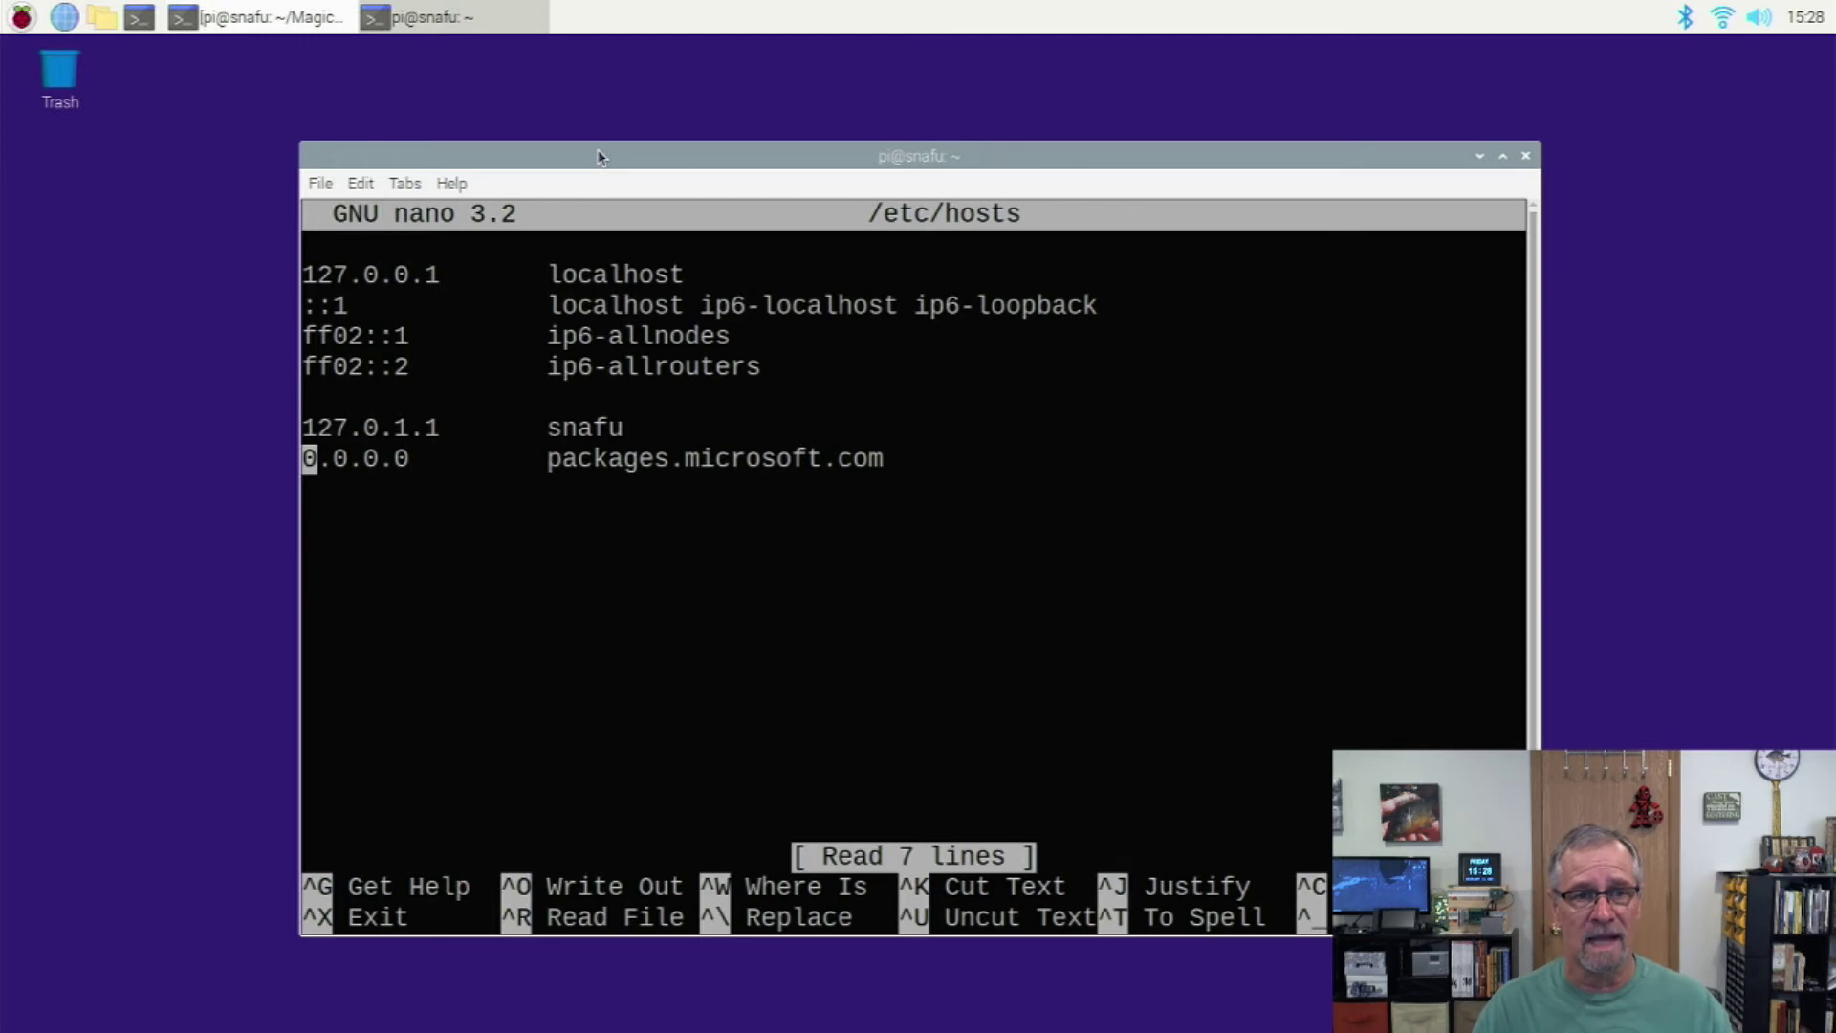
key(Right)
key(Right)
key(Right)
key(Right)
key(Right)
key(Right)
key(Right)
key(Right)
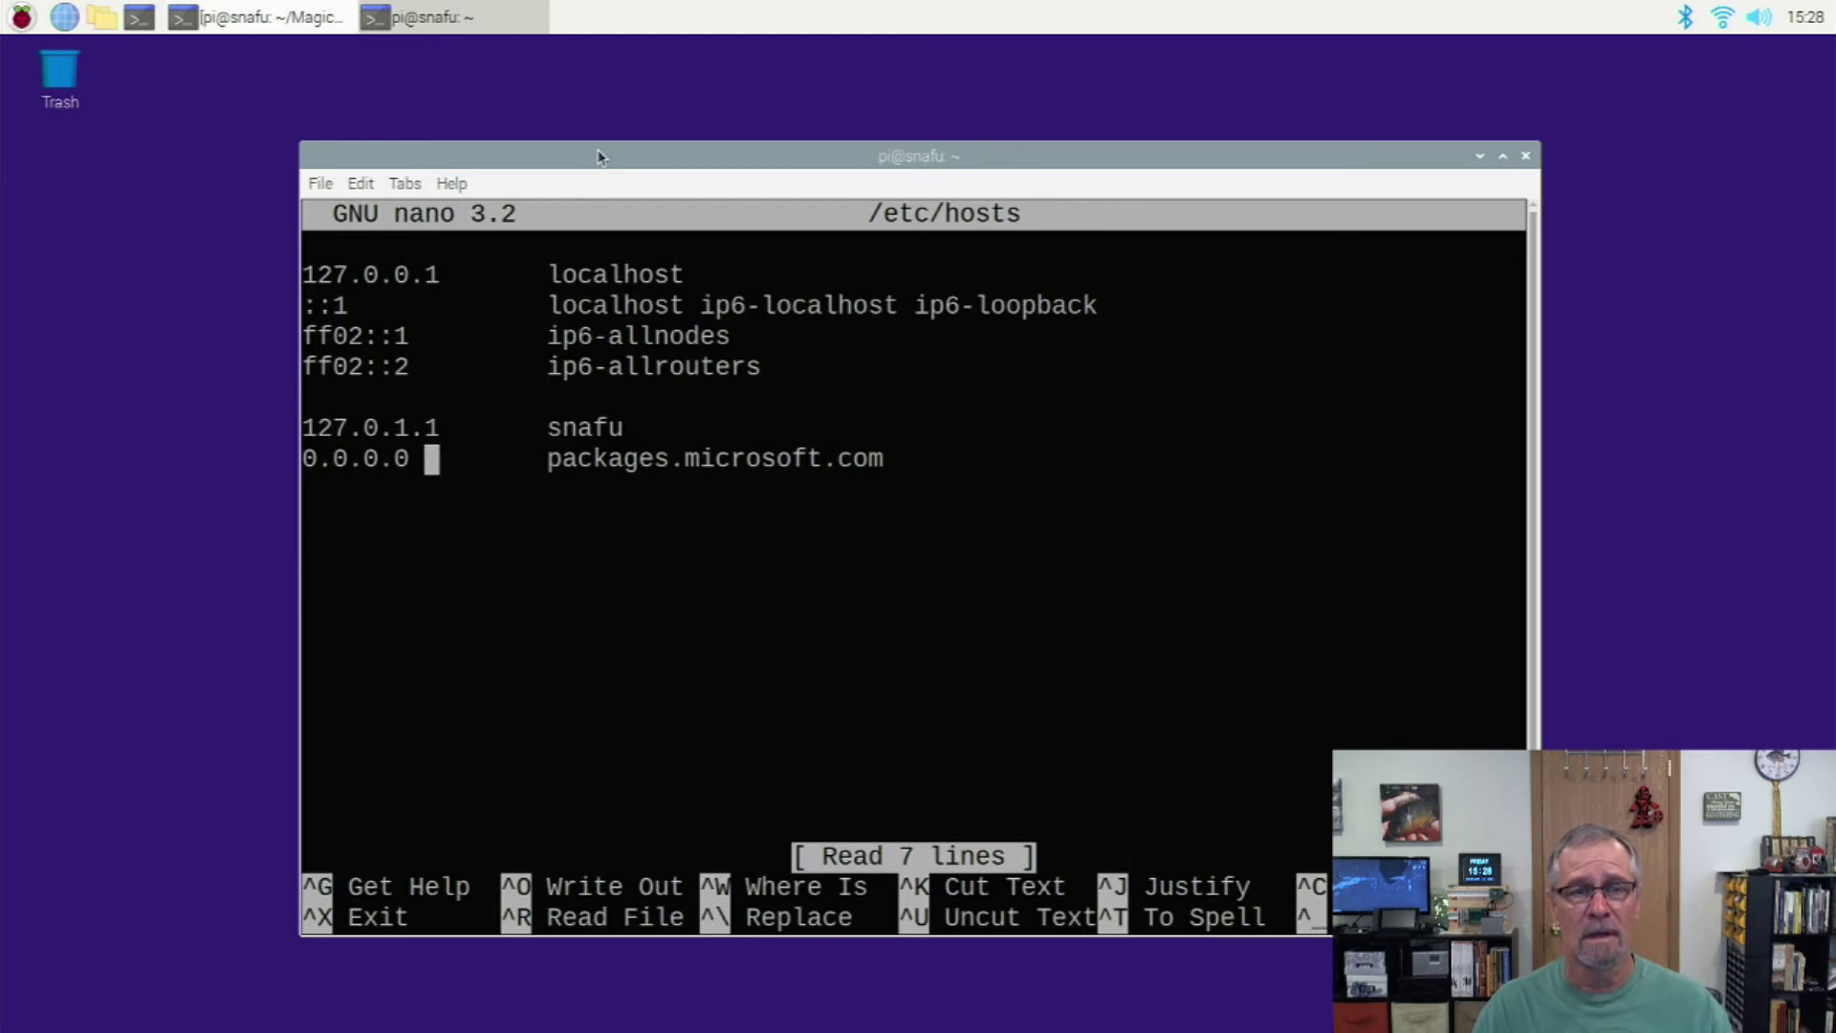
key(Right)
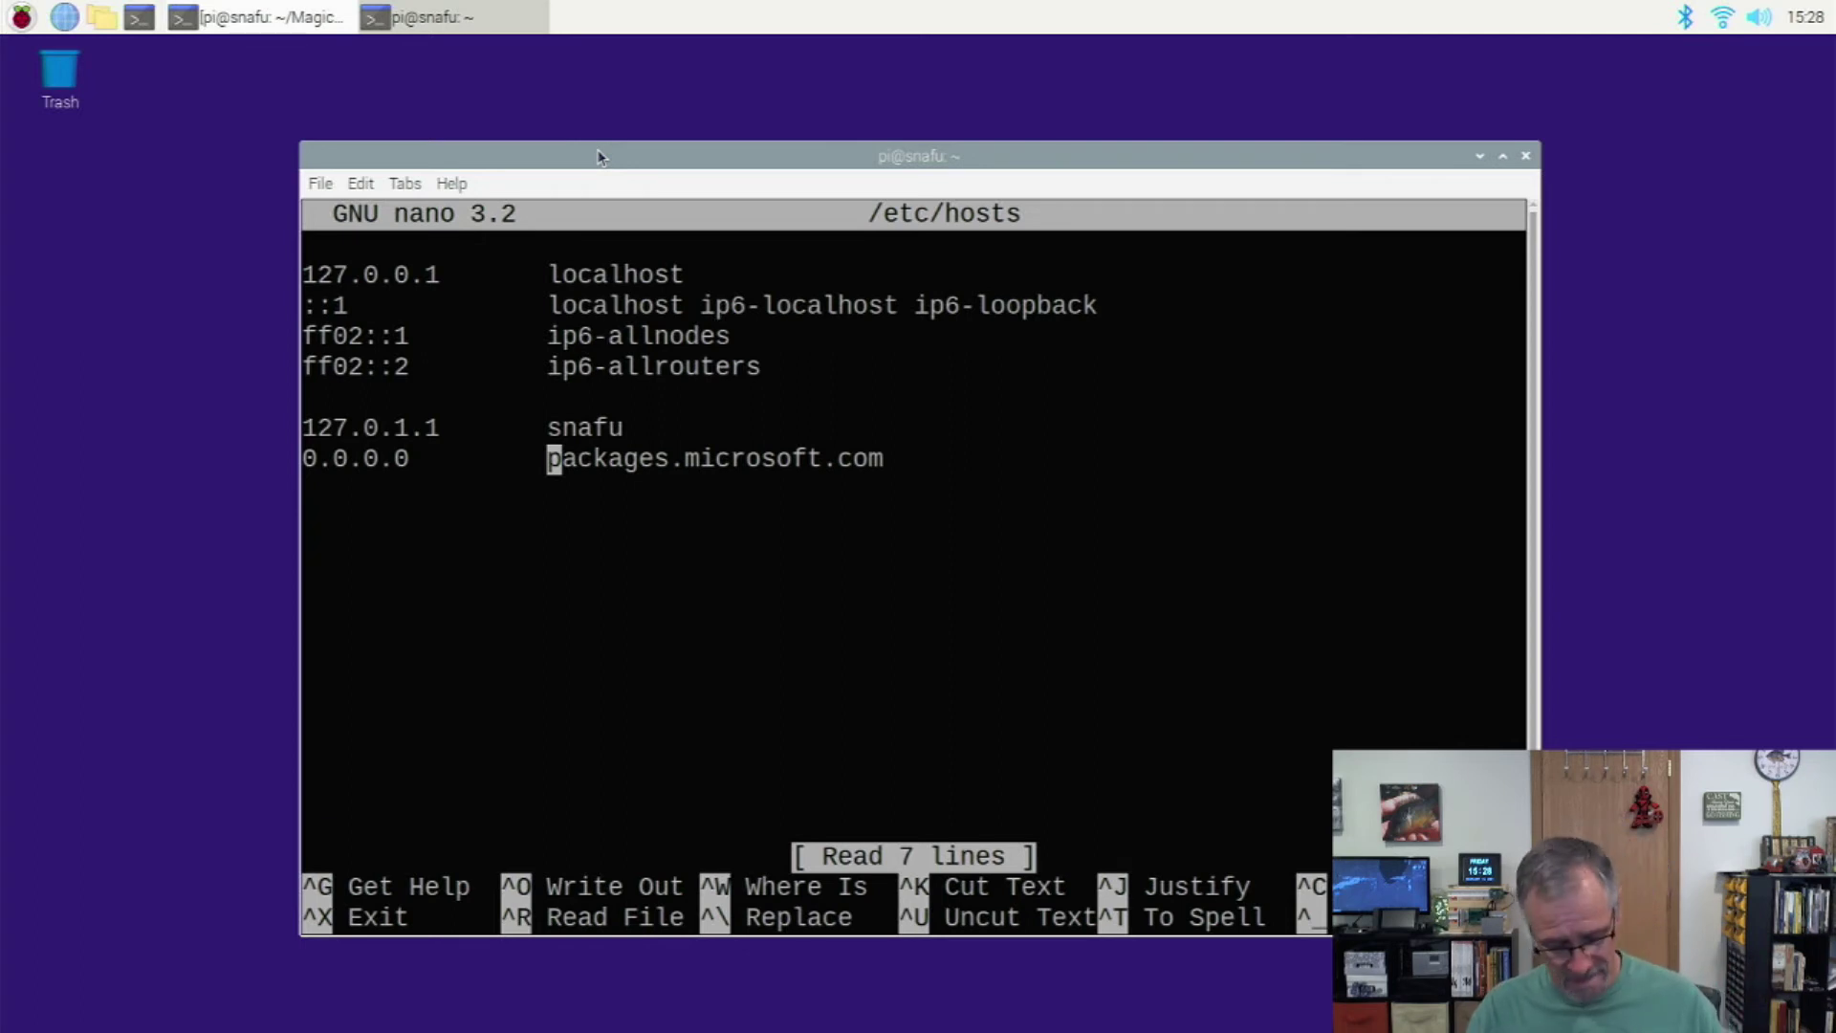
key(ctrl+x)
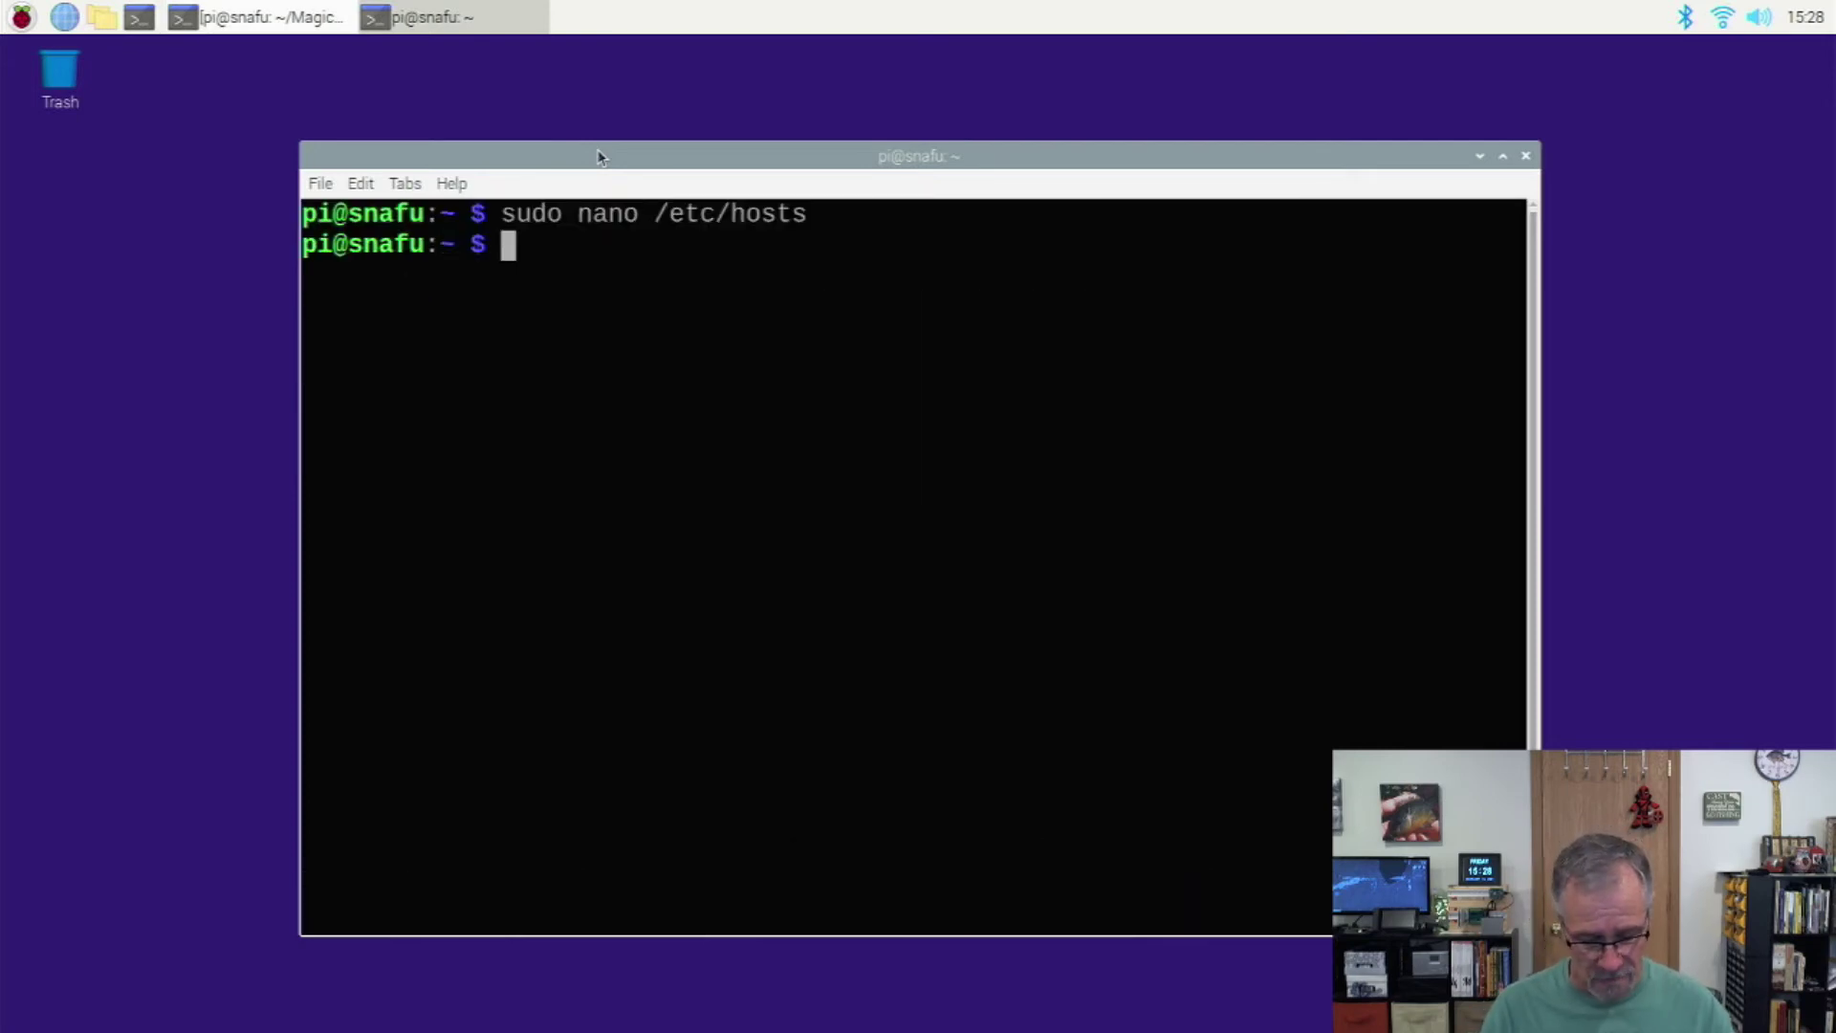
Run 'sudo apt get update', then correct it to 'sudo apt update' and rerun it.
text(sudo )
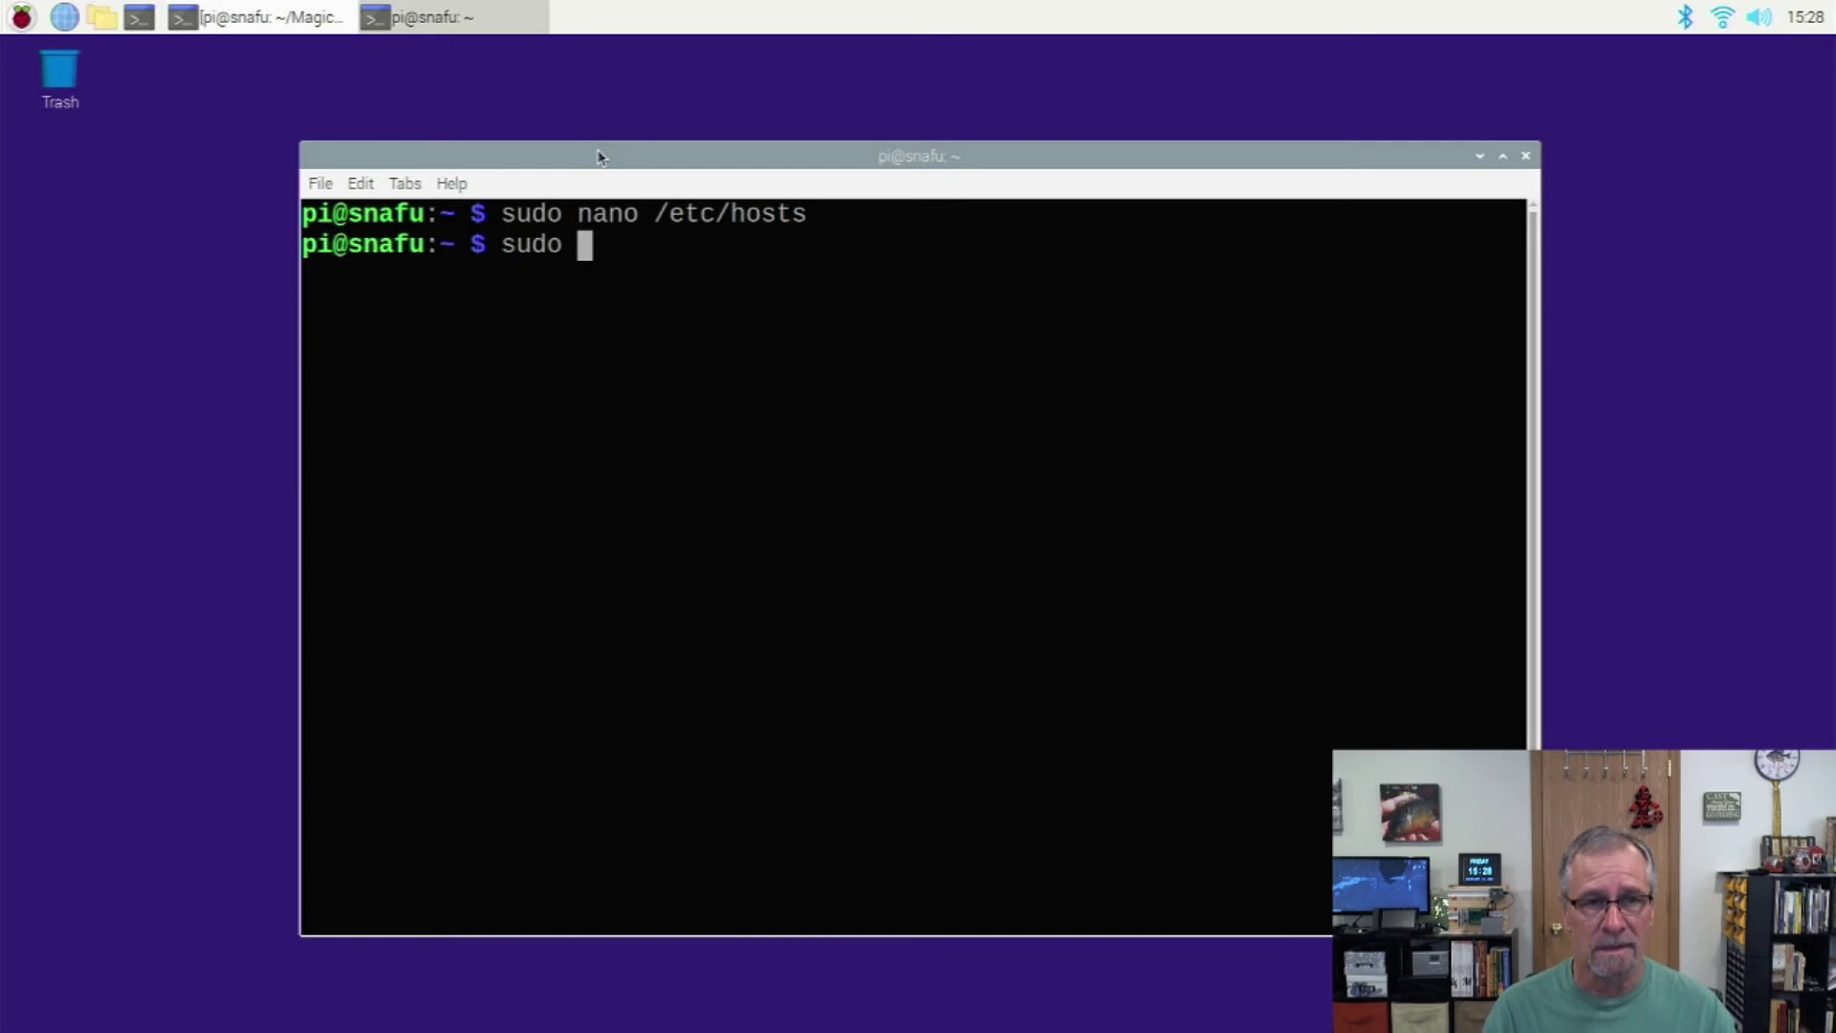
text(apt get)
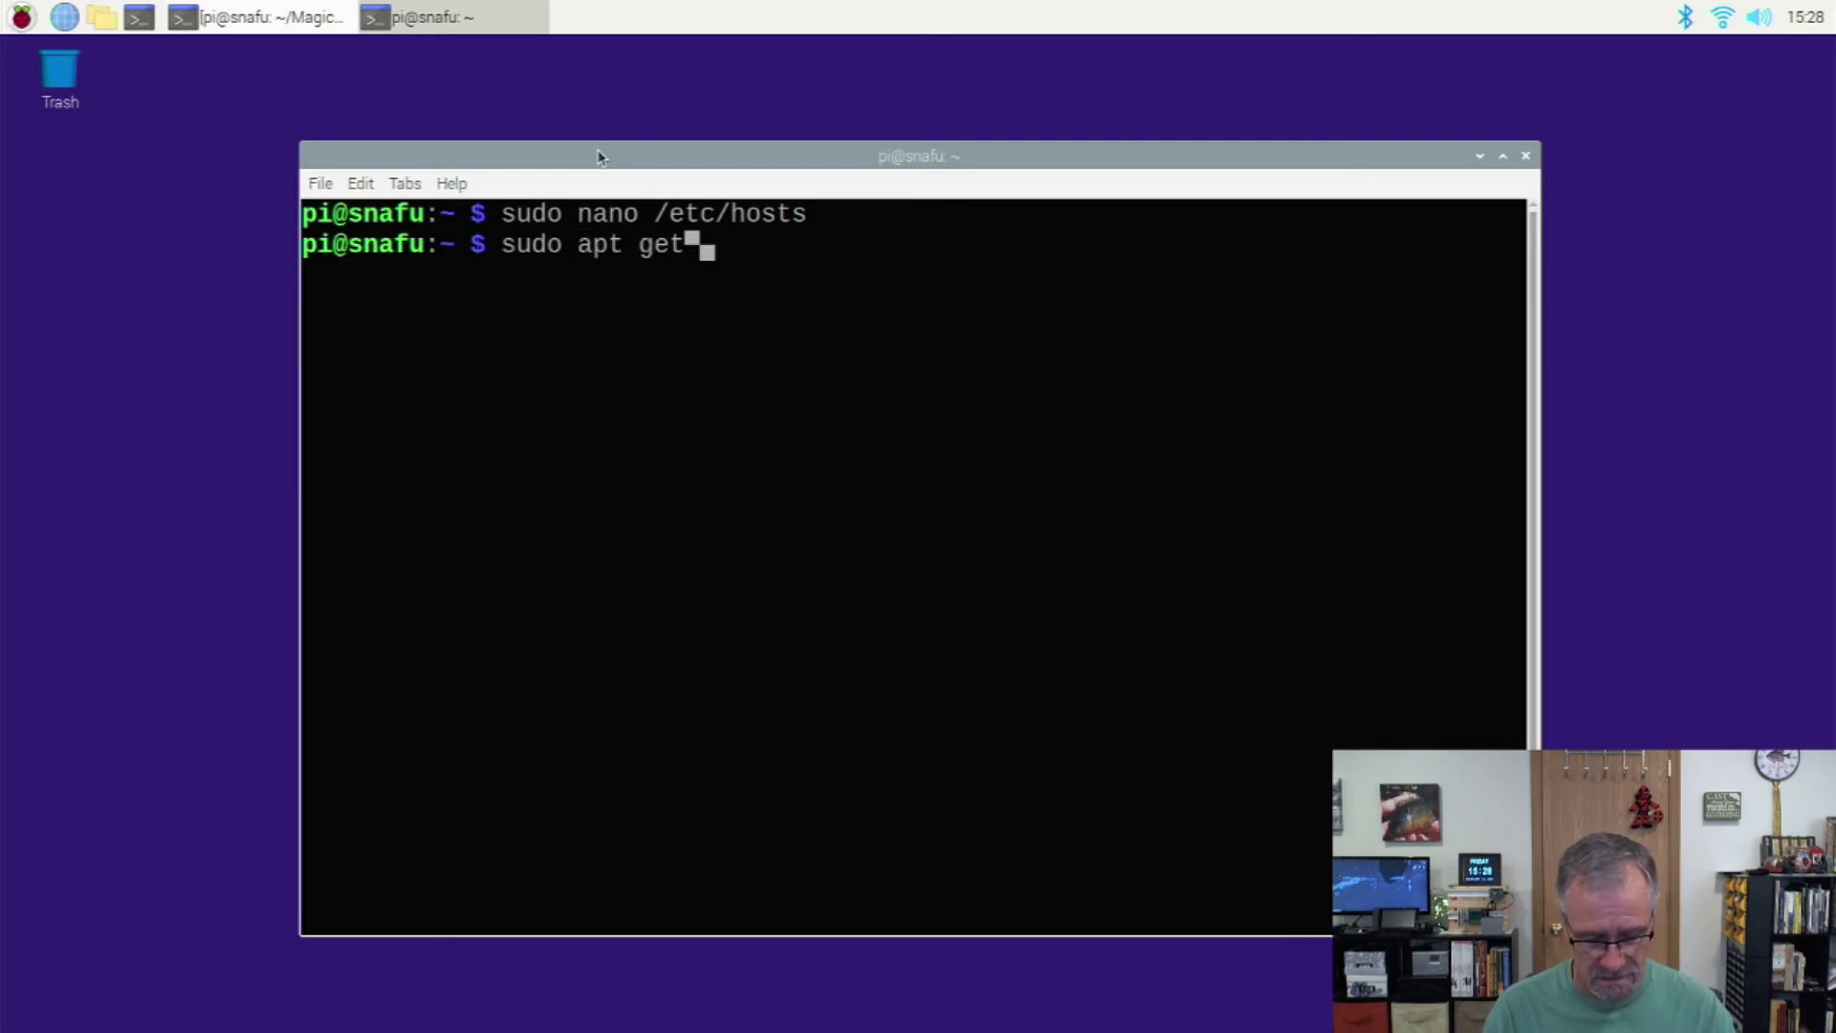
text( update)
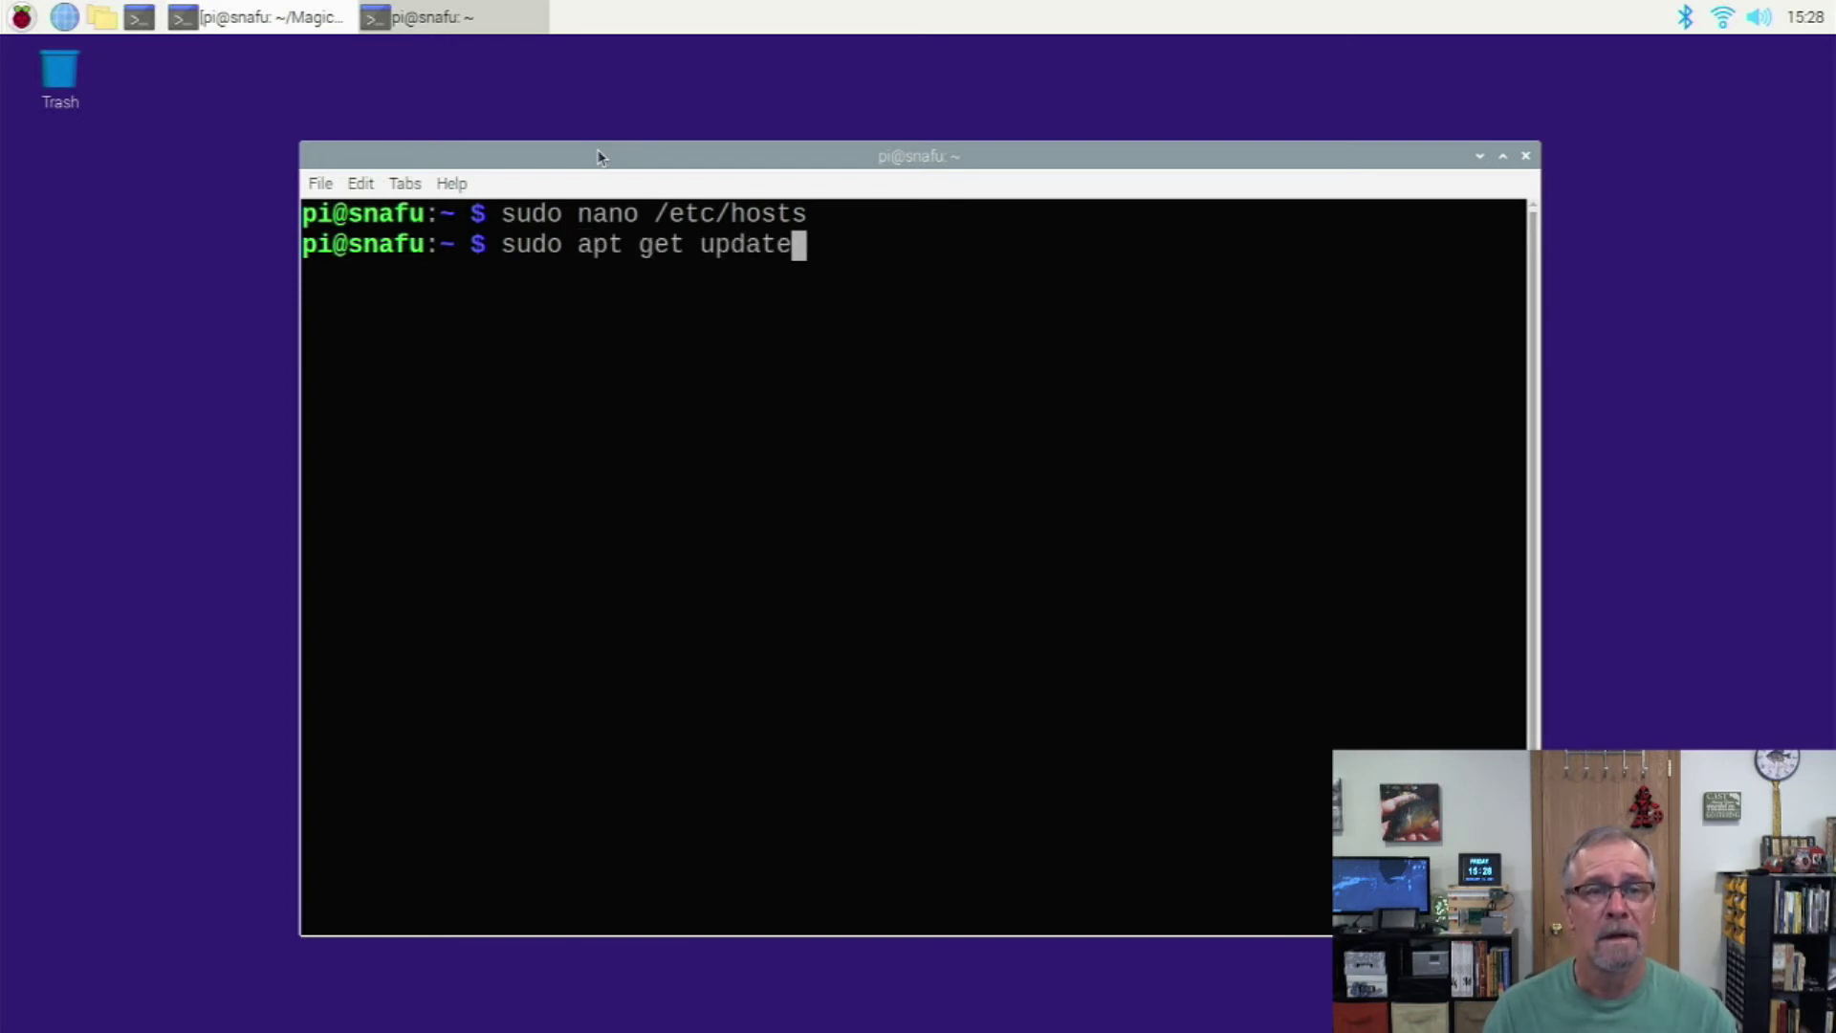
key(Return)
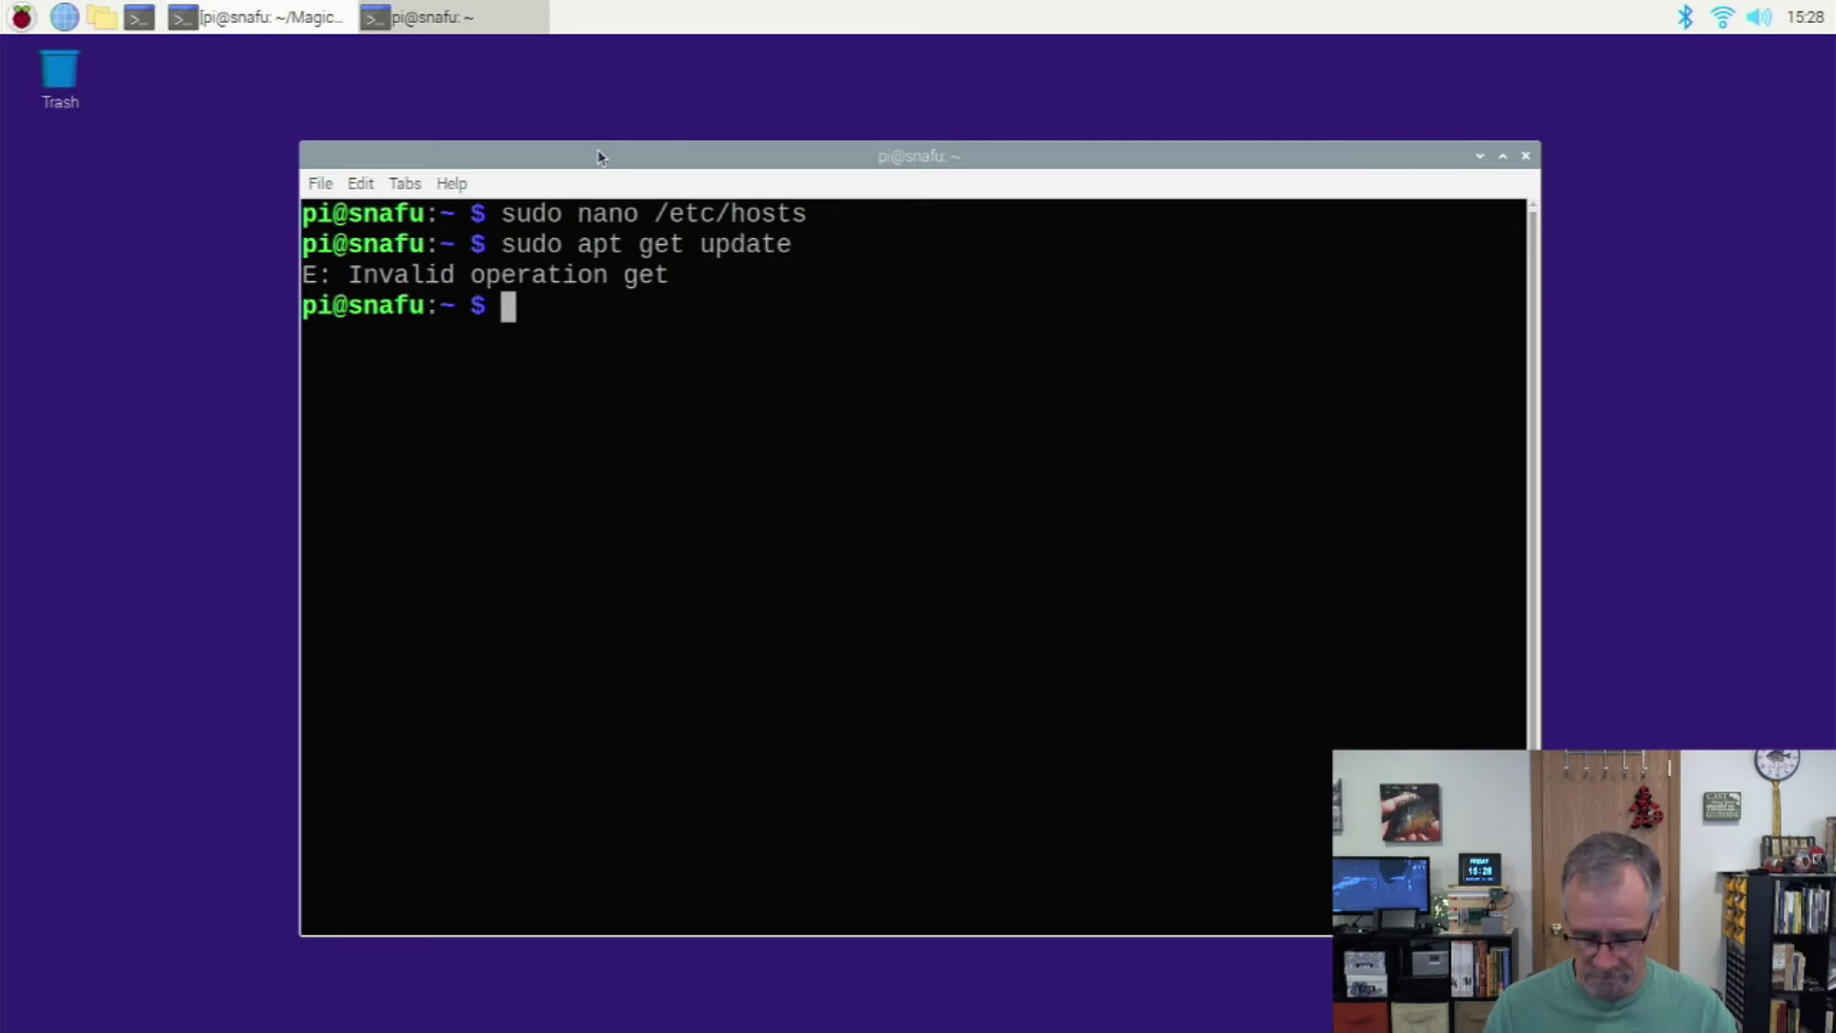
key(Up)
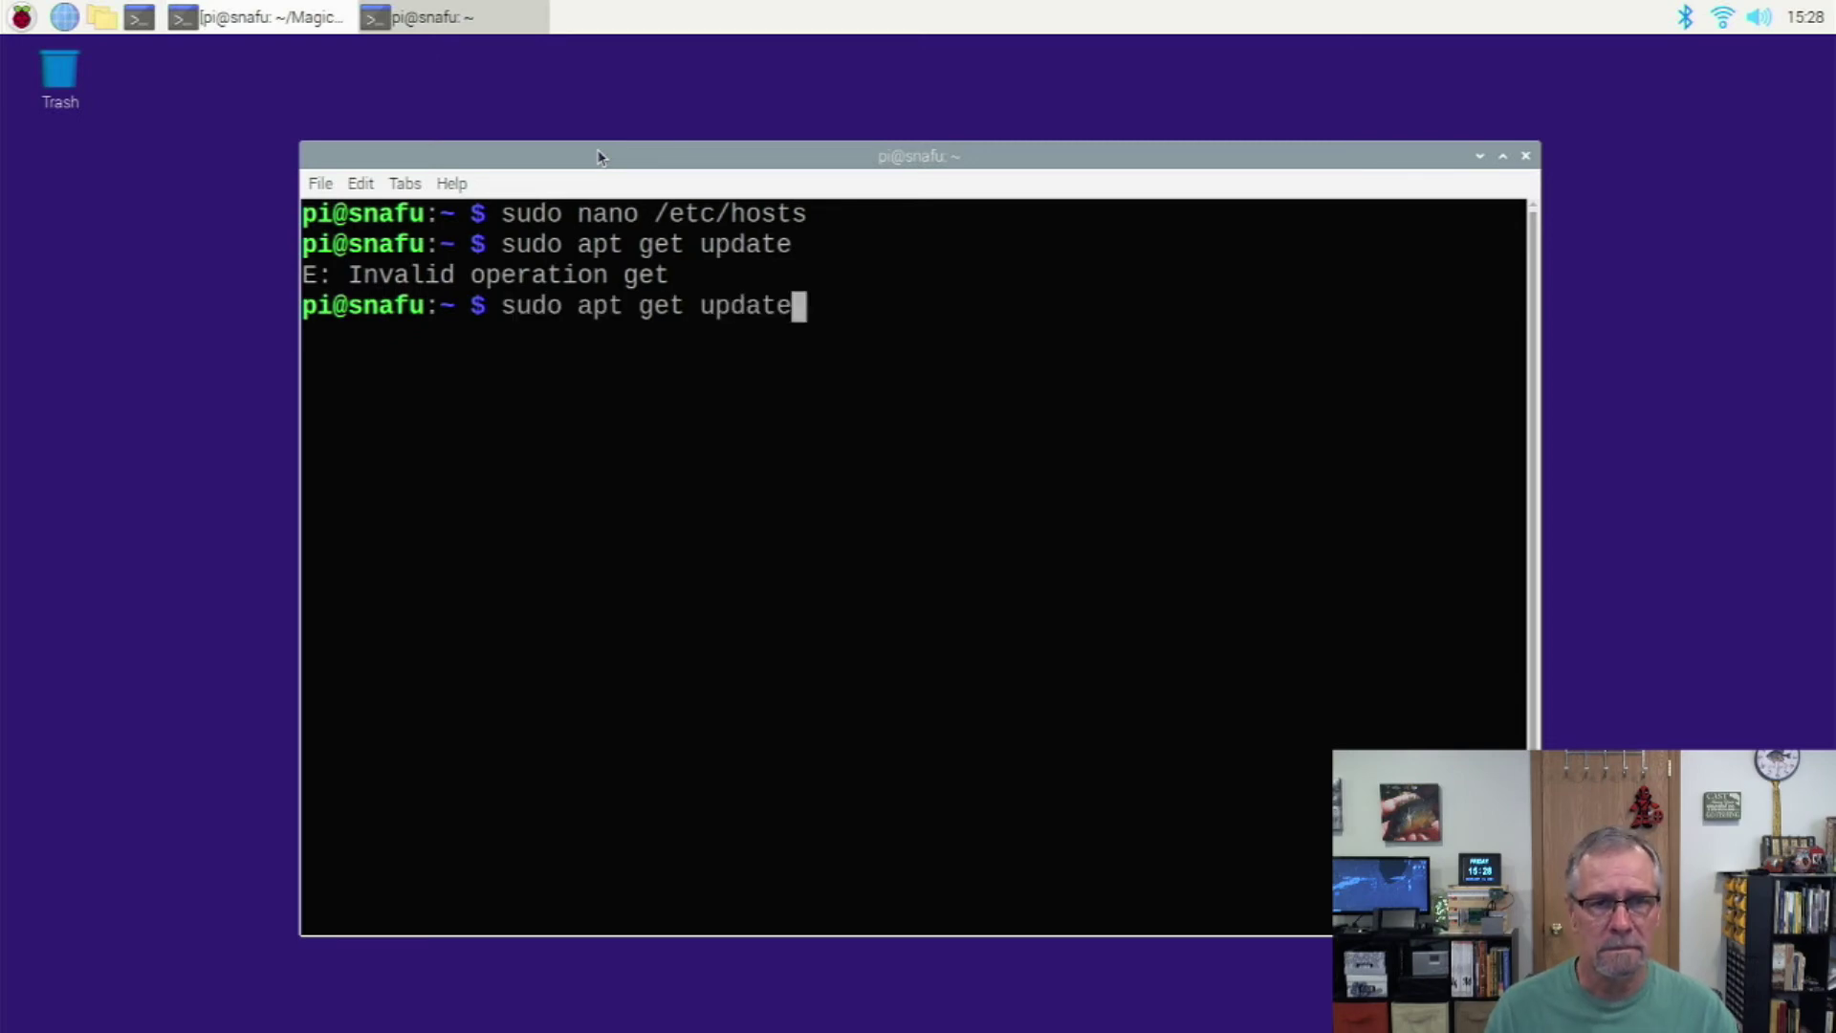
key(Left)
key(Left)
key(Left)
key(Left)
key(Left)
key(Left)
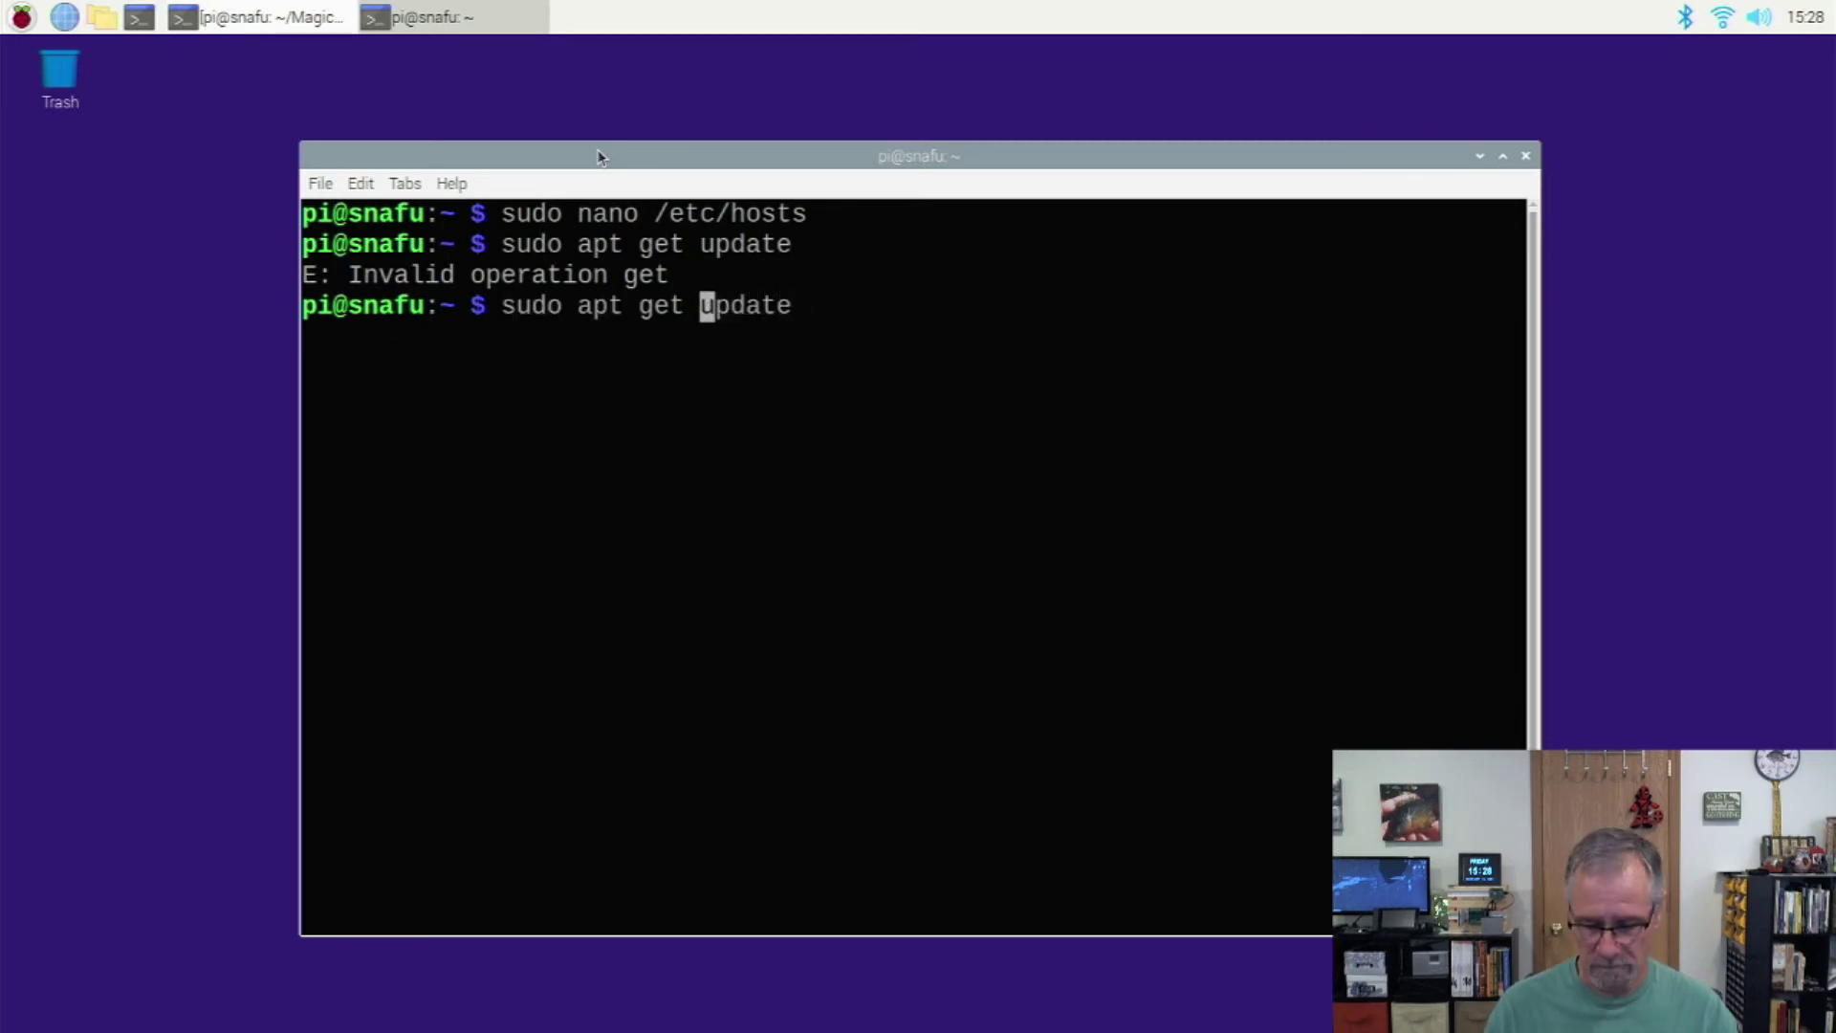
key(BackSpace)
key(BackSpace)
key(BackSpace)
key(BackSpace)
key(BackSpace)
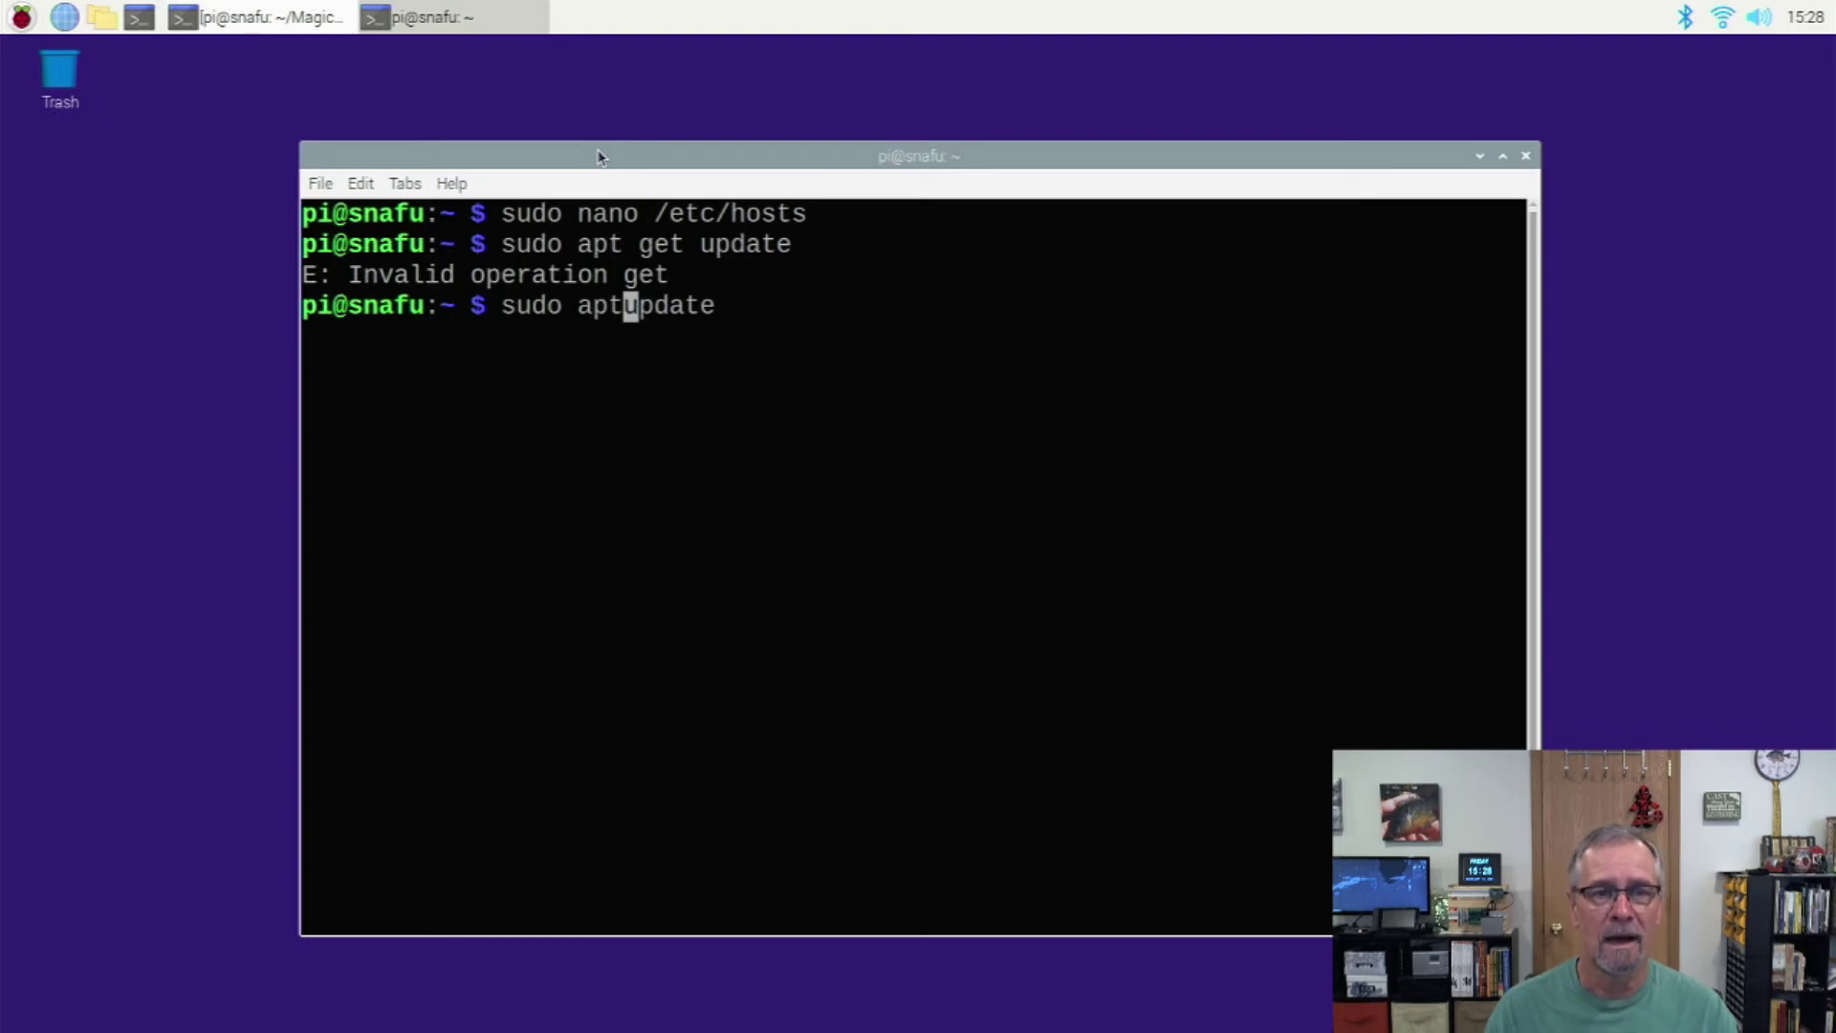
key(Return)
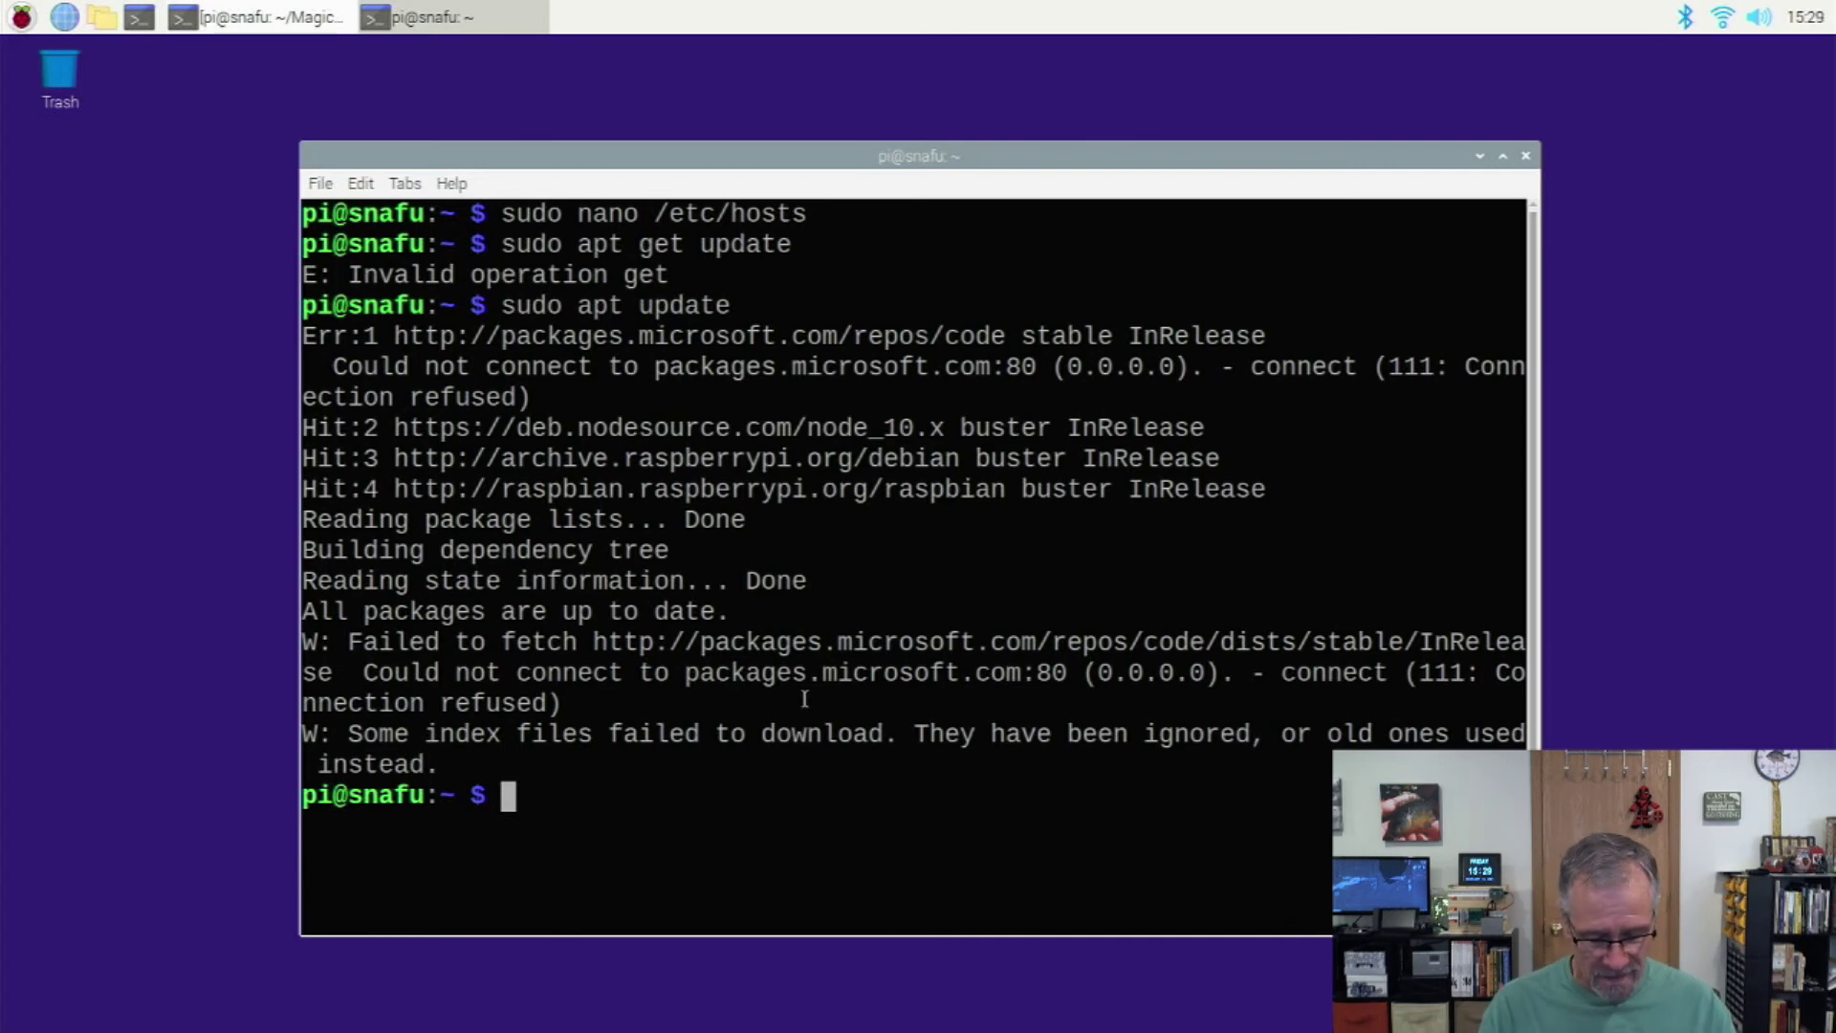
Enter 'exit' to close the terminal window.
text(exit)
key(Return)
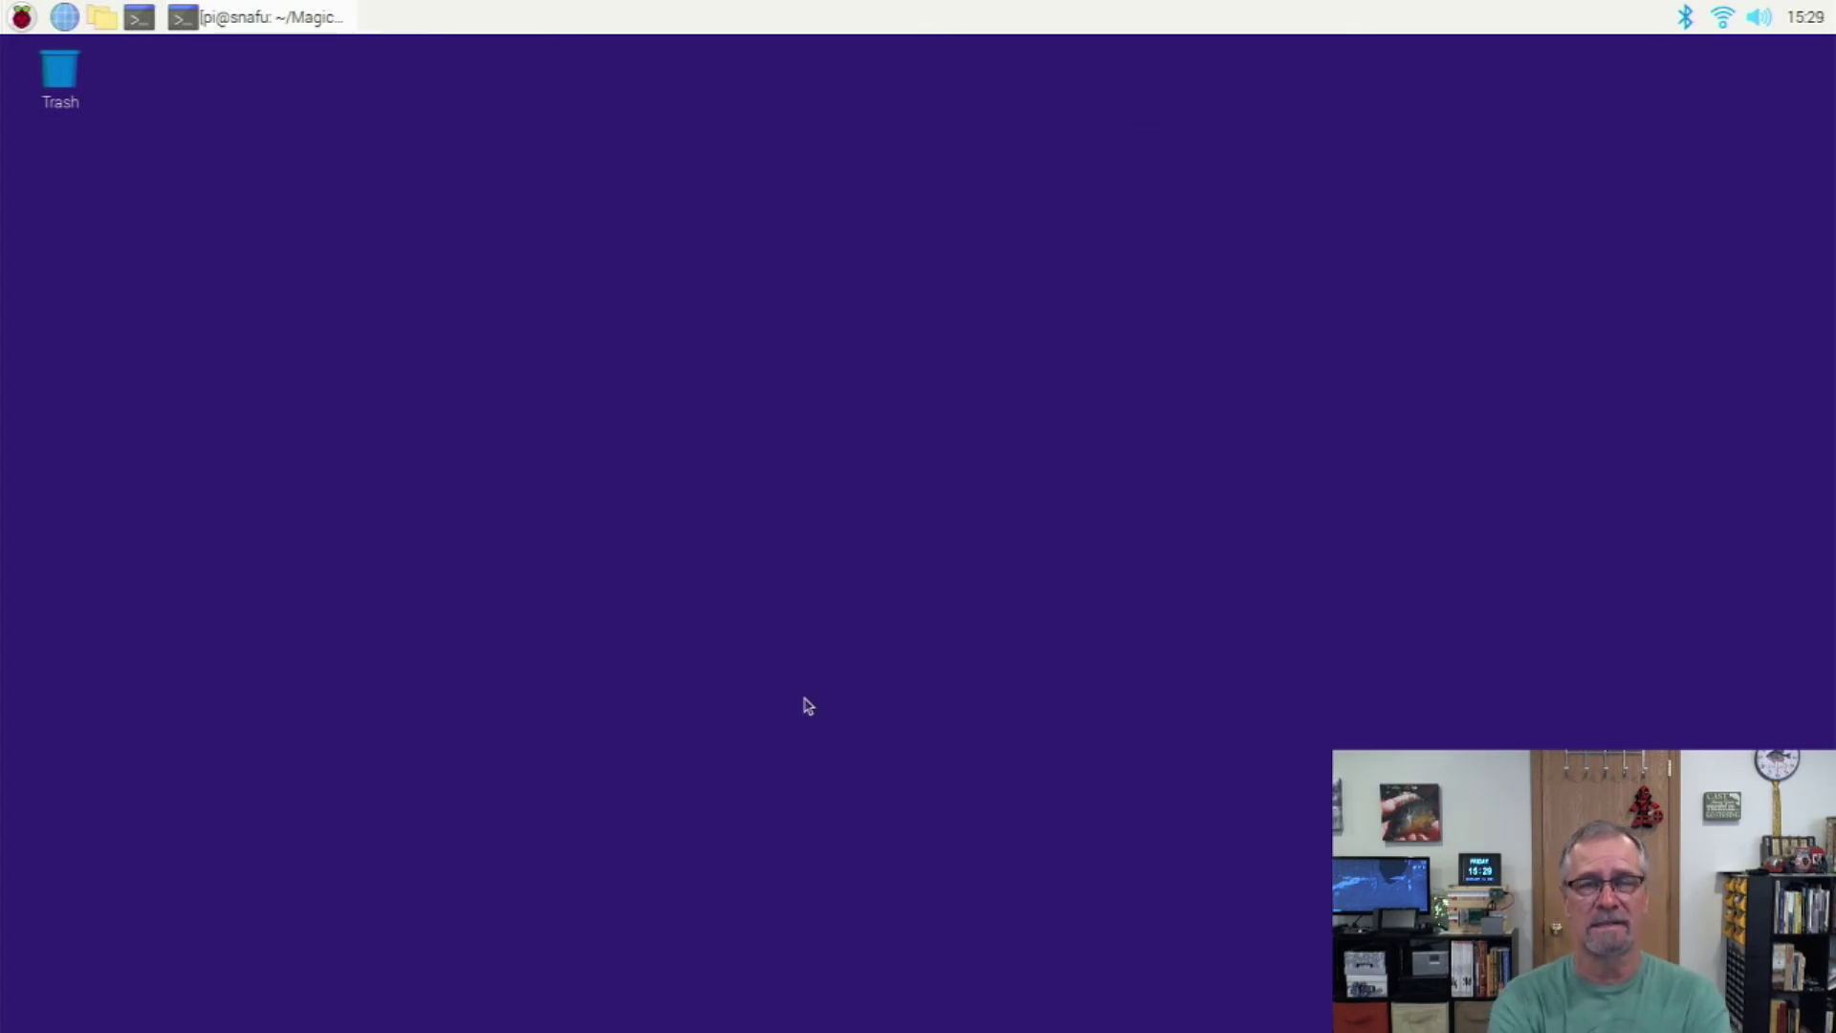